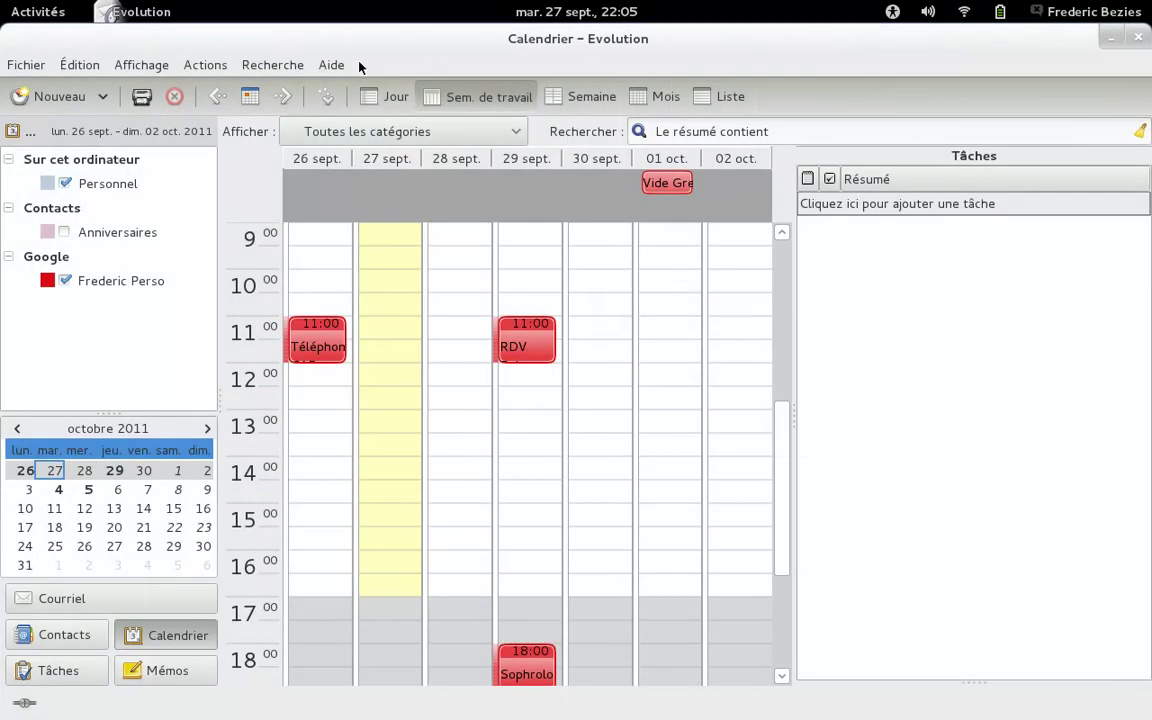
- View the version information of the calendar application, dismiss it and close the application
{"action": "left_click", "coordinate": [333, 66]}
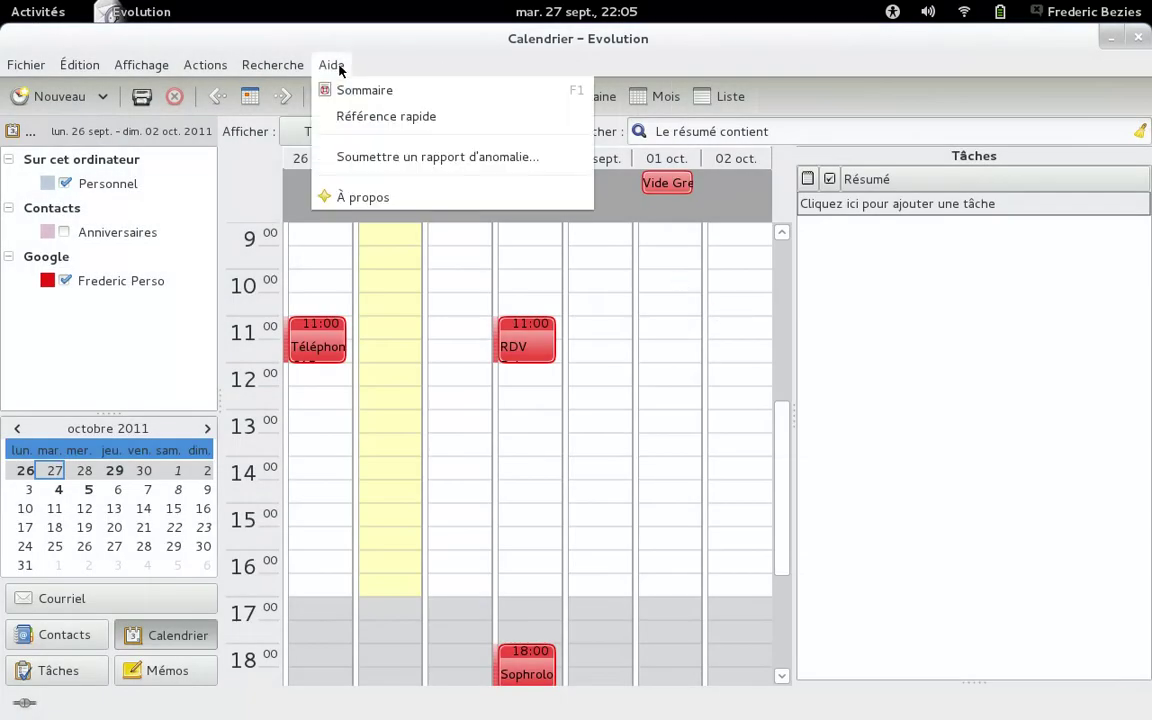
{"action": "left_click", "coordinate": [397, 192]}
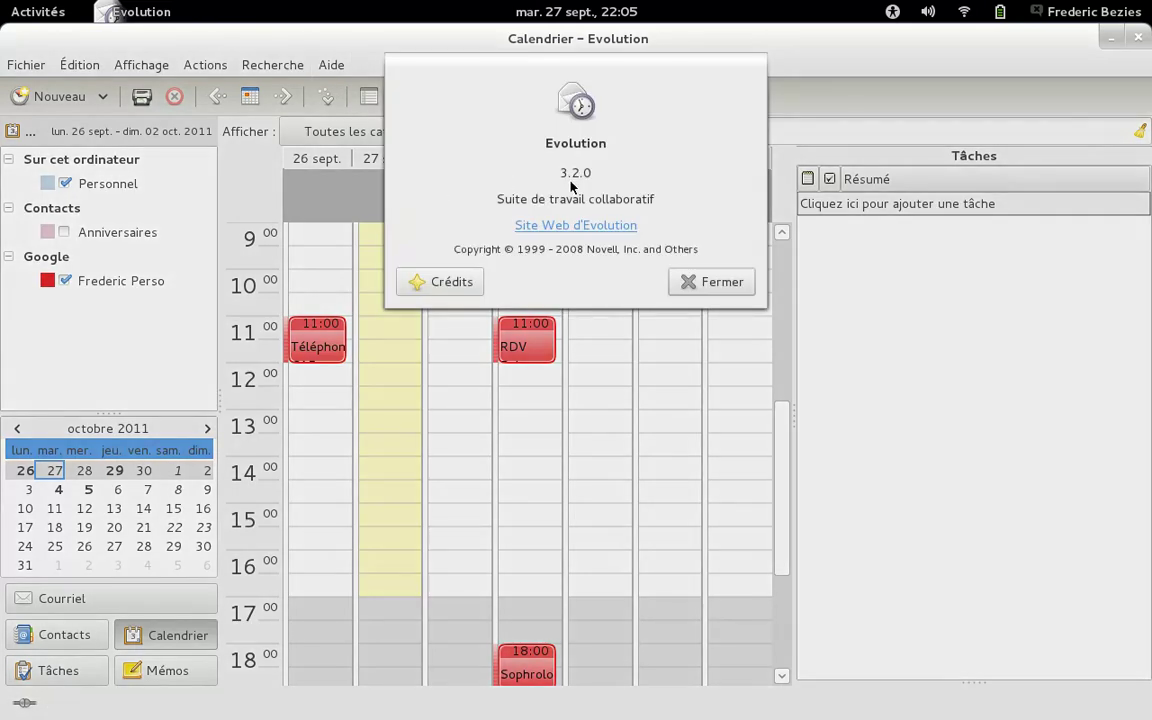
{"action": "left_click", "coordinate": [712, 281]}
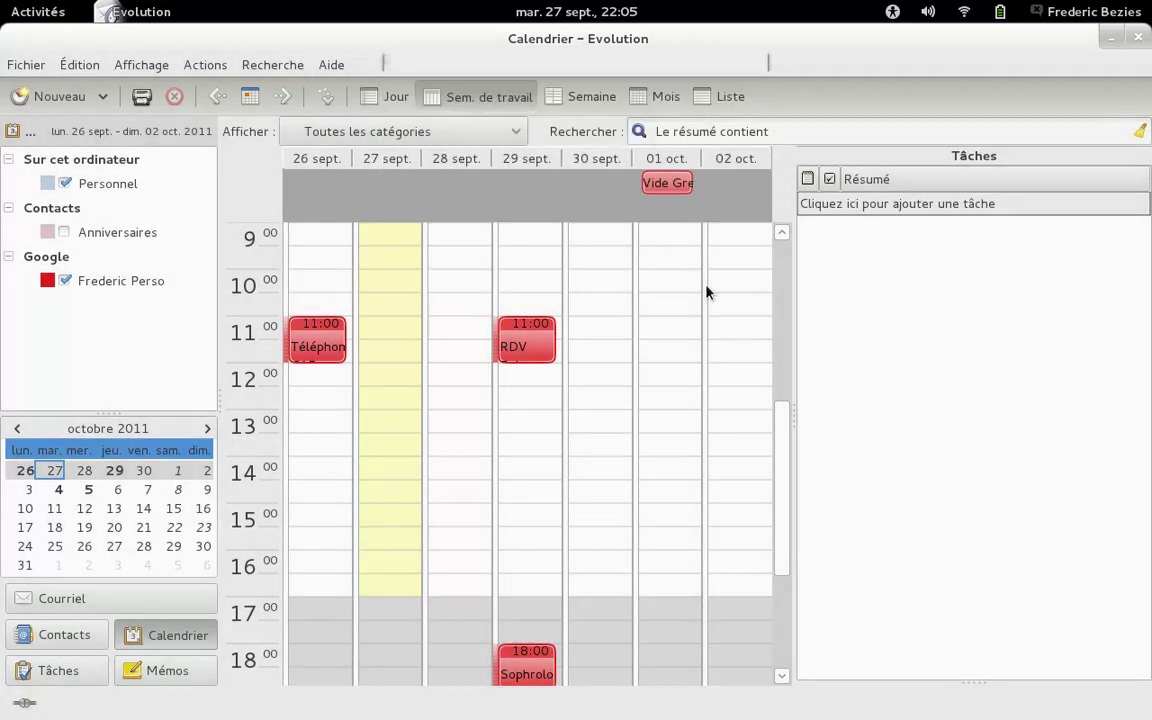
{"action": "left_click", "coordinate": [1146, 37]}
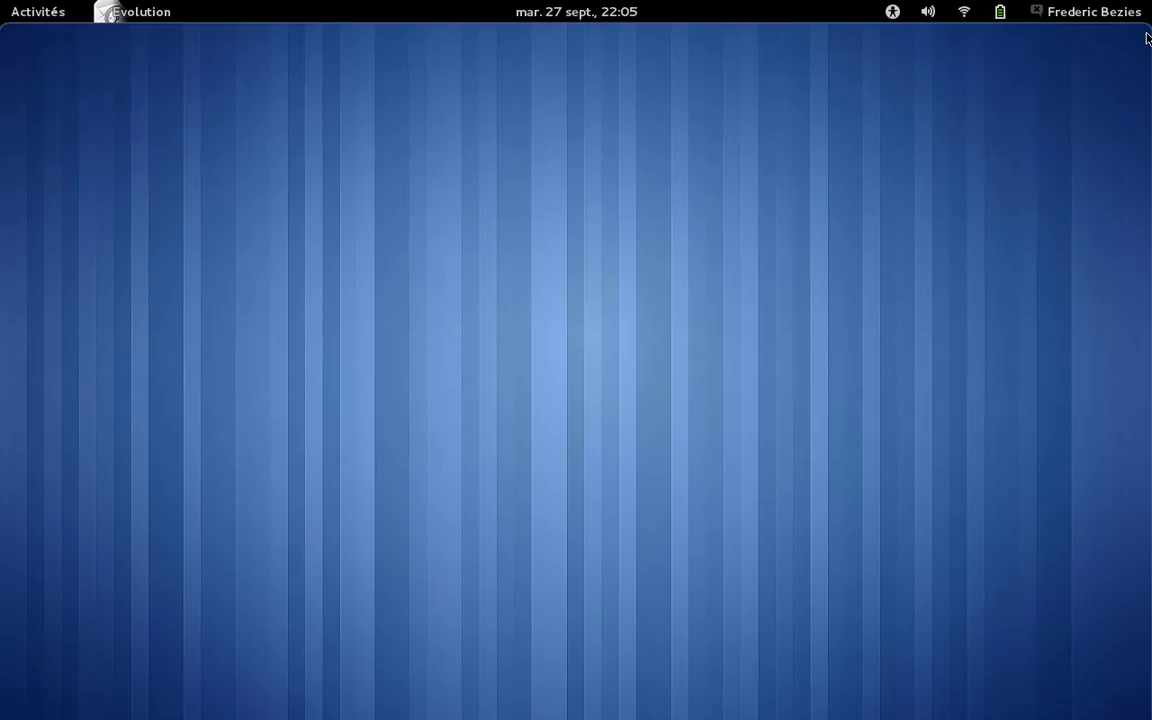
- Set the messaging status in the user account controls to Disponible
{"action": "left_click", "coordinate": [1090, 13]}
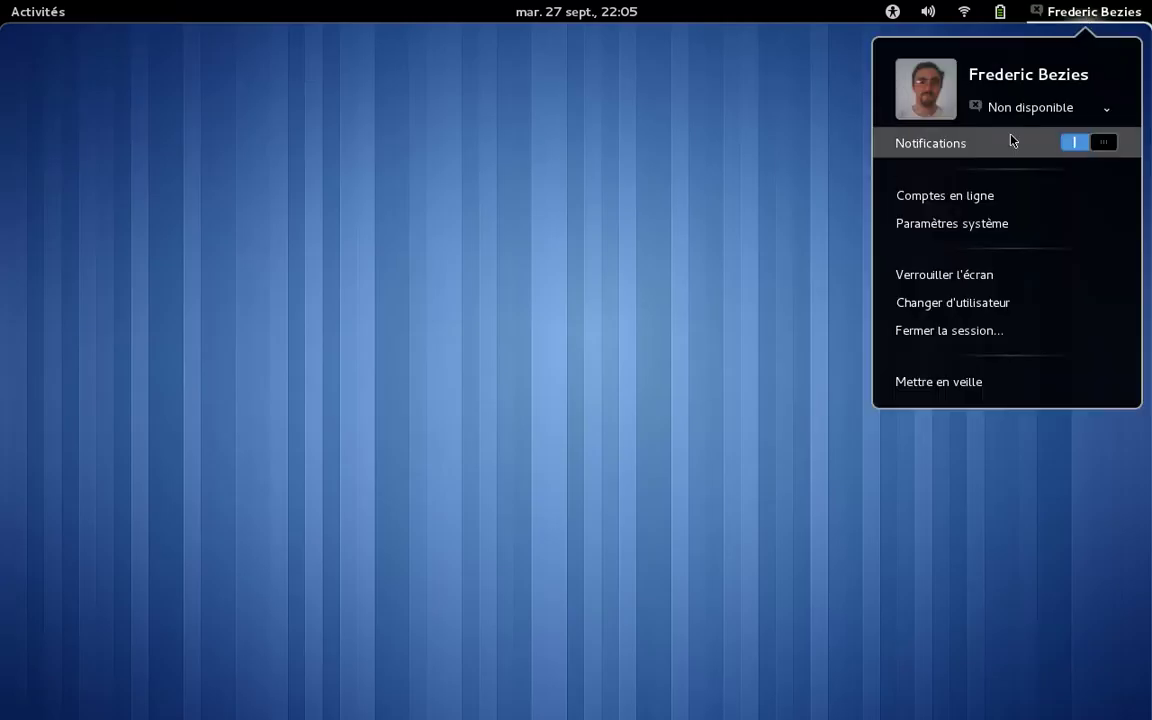
{"action": "left_click", "coordinate": [1045, 106]}
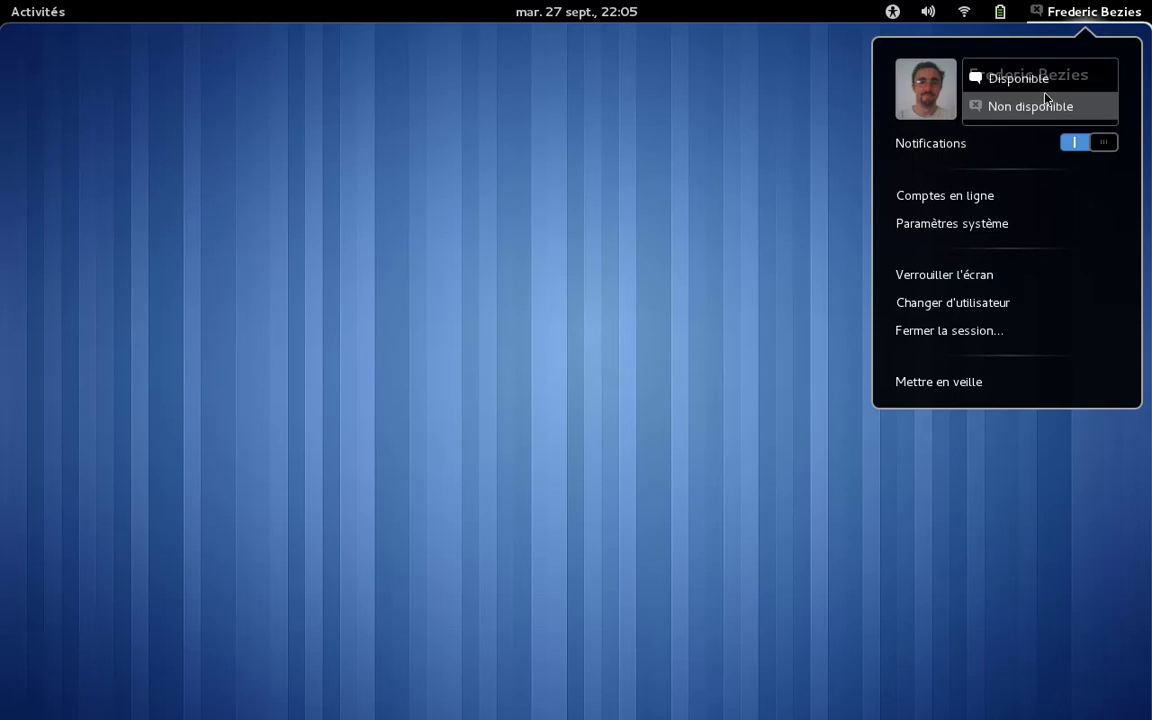
{"action": "left_click", "coordinate": [1041, 84]}
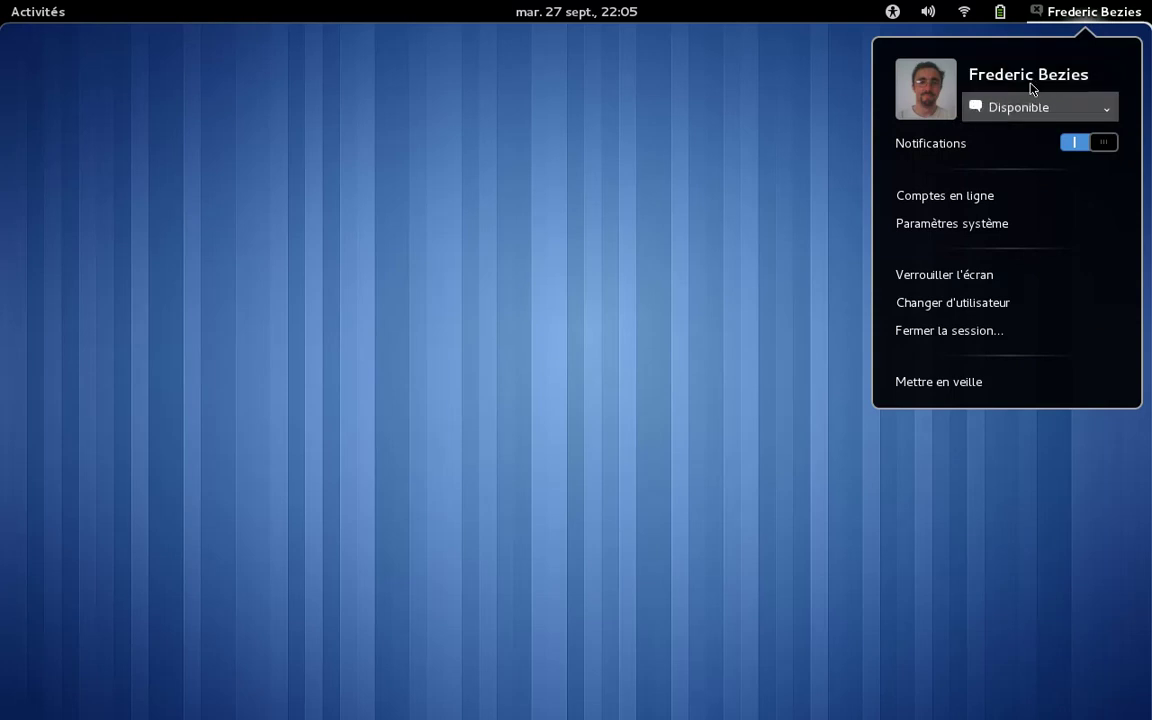
{"action": "left_click", "coordinate": [1065, 24]}
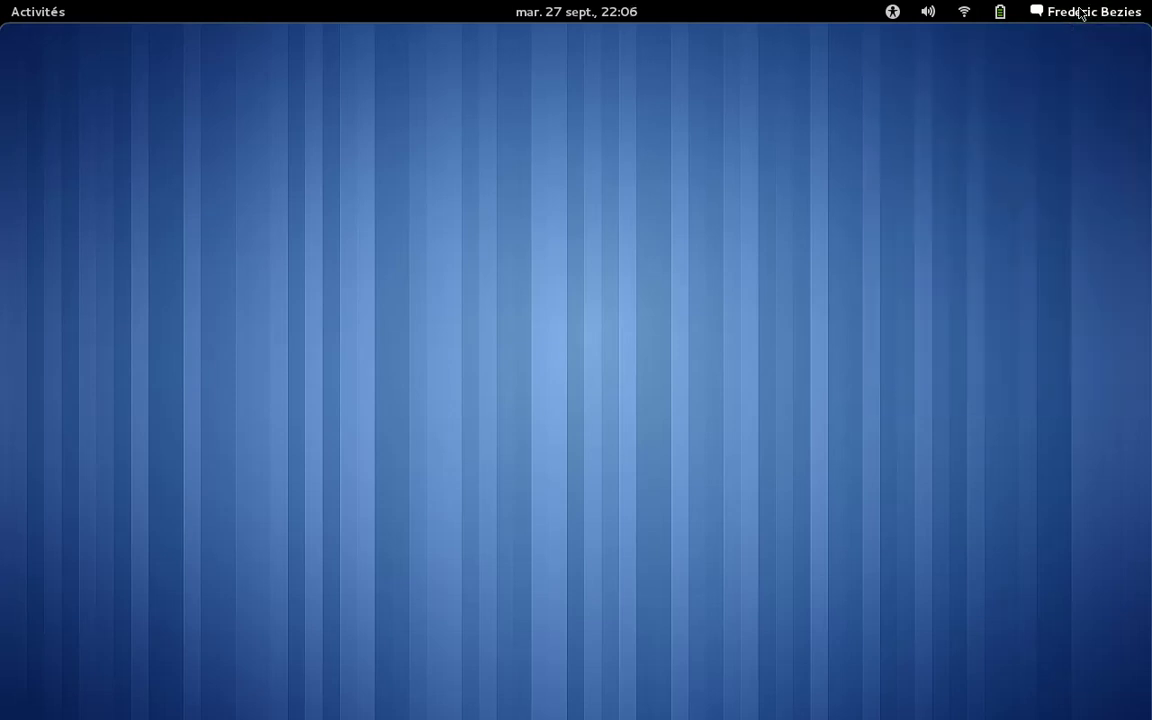
- Look at the services enabled for the Google account in the online accounts settings and close the window
{"action": "left_click", "coordinate": [1075, 13]}
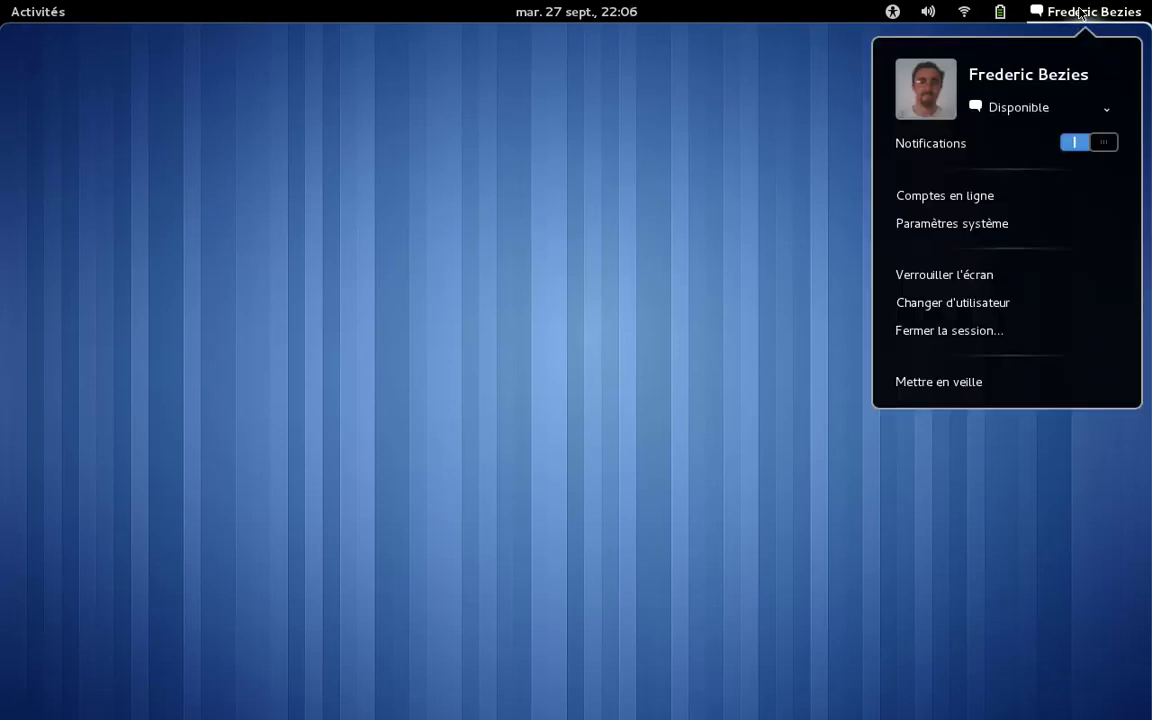
{"action": "left_click", "coordinate": [954, 200]}
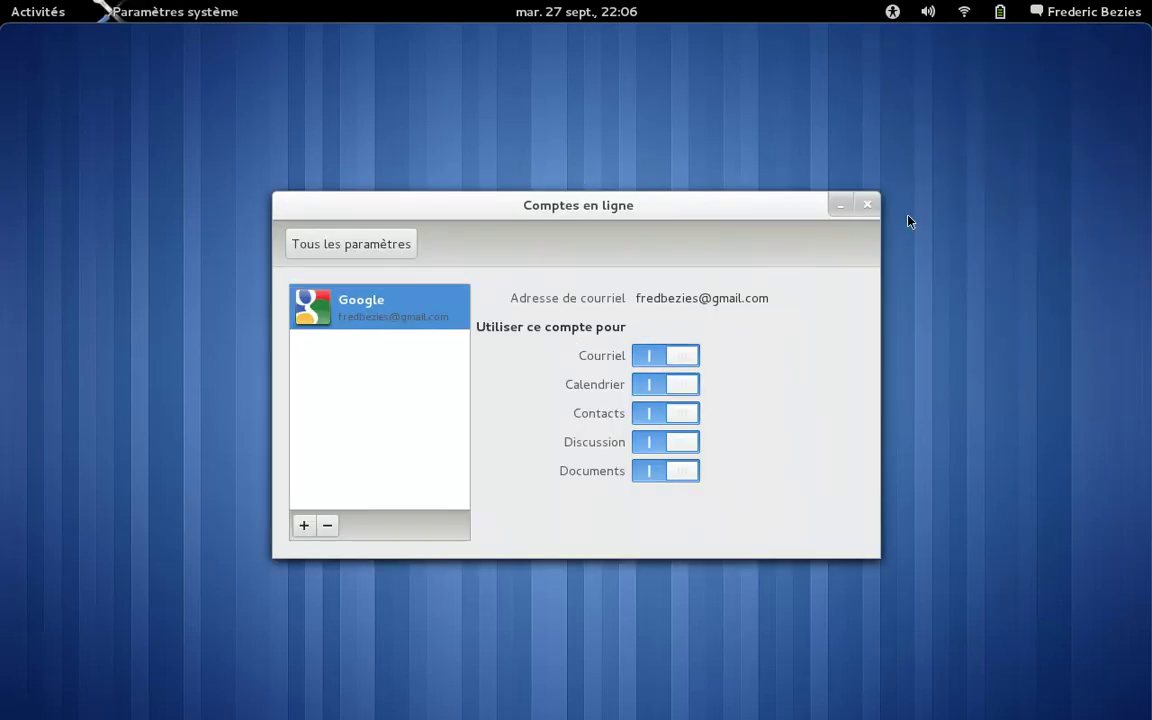
{"action": "left_click", "coordinate": [867, 205]}
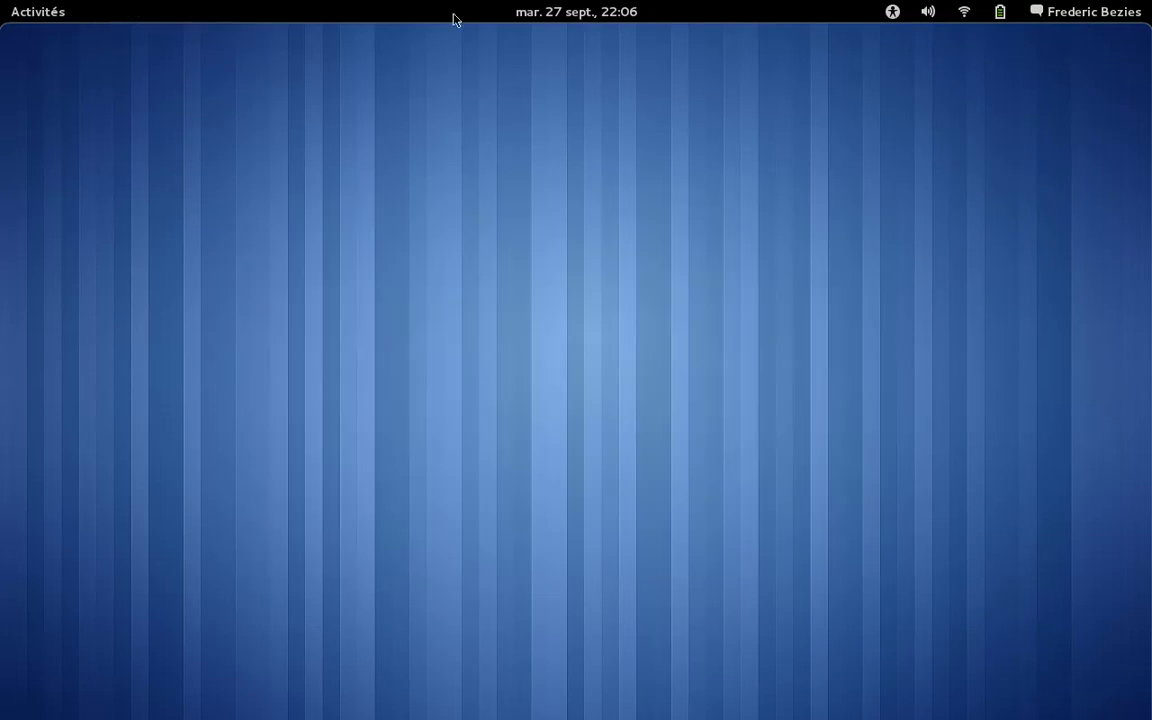
- Launch the Empathy messaging client, view its version information and close it
{"action": "mouse_move", "coordinate": [1, 1]}
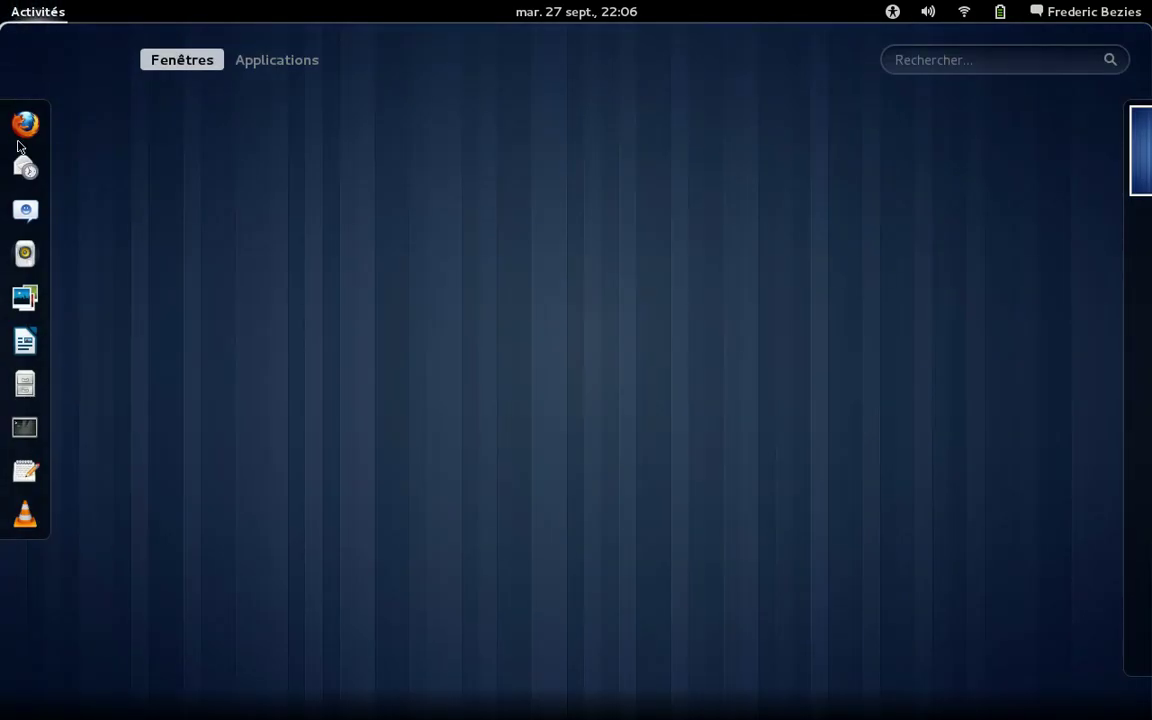
{"action": "left_click", "coordinate": [26, 211]}
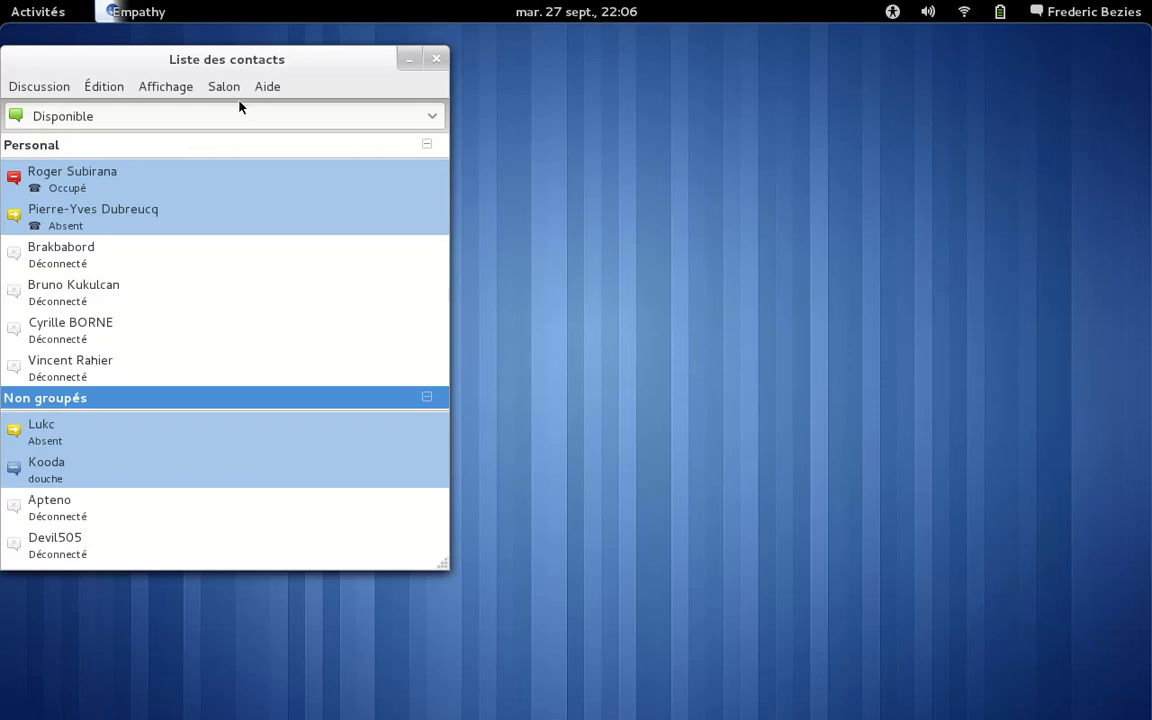
{"action": "left_click", "coordinate": [267, 88]}
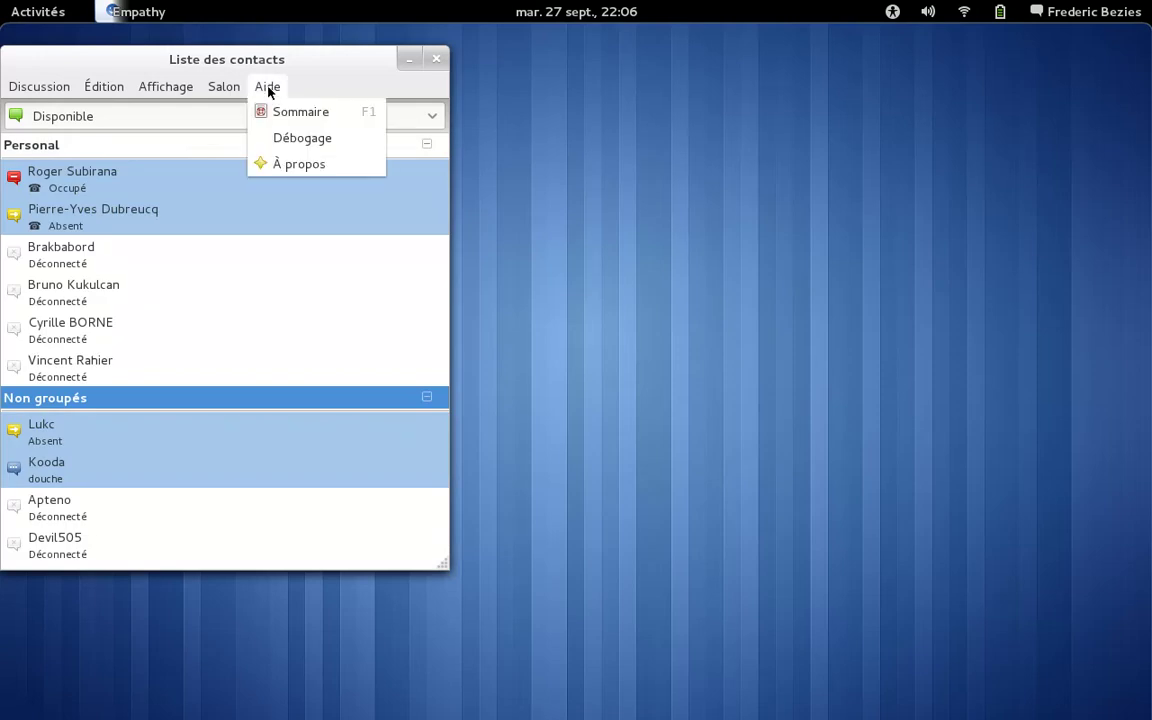
{"action": "left_click", "coordinate": [266, 162]}
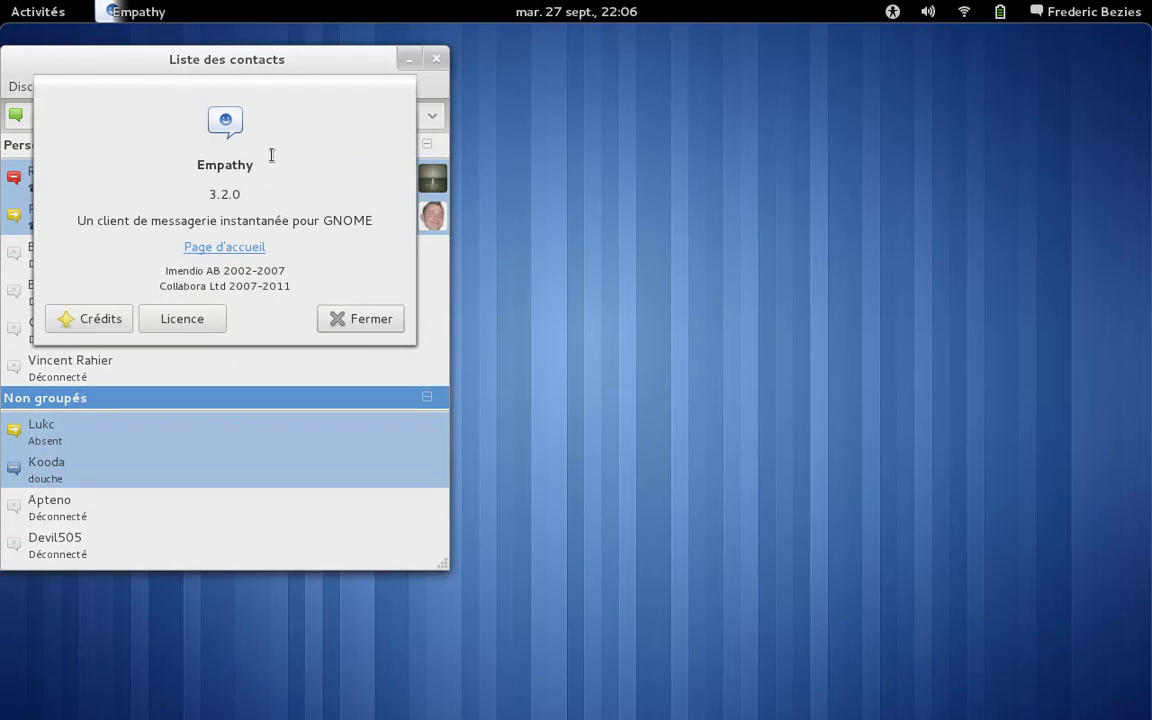
{"action": "left_click", "coordinate": [337, 328]}
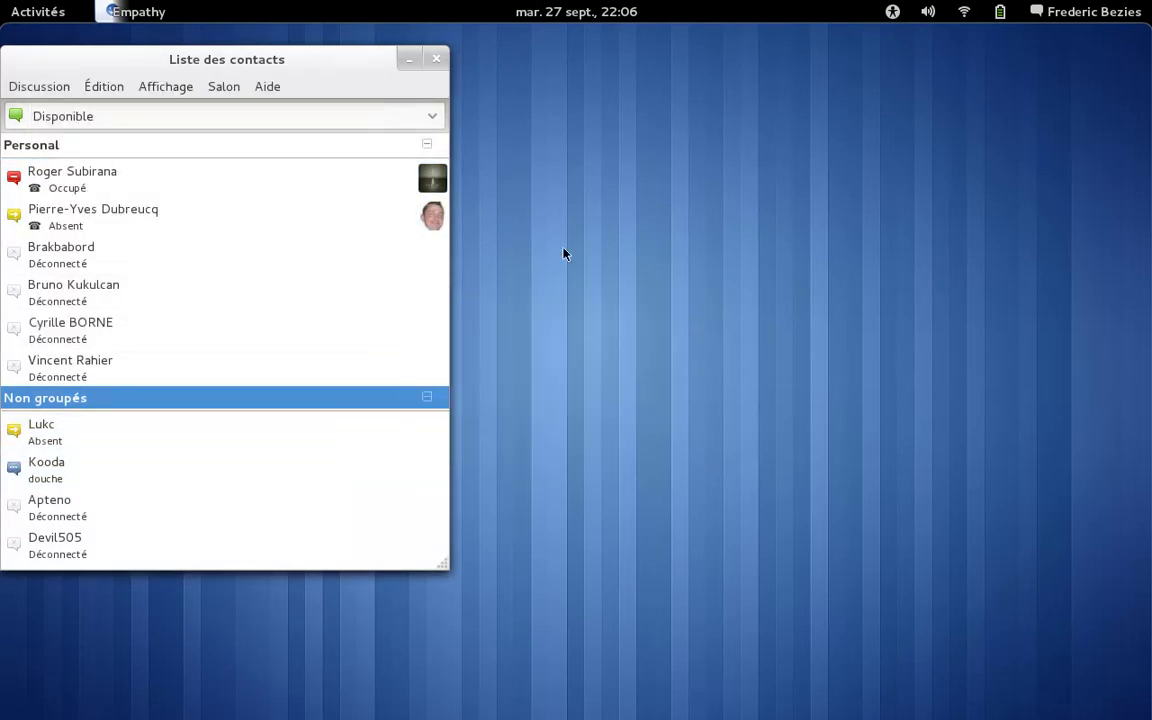
{"action": "key", "text": "alt+F4"}
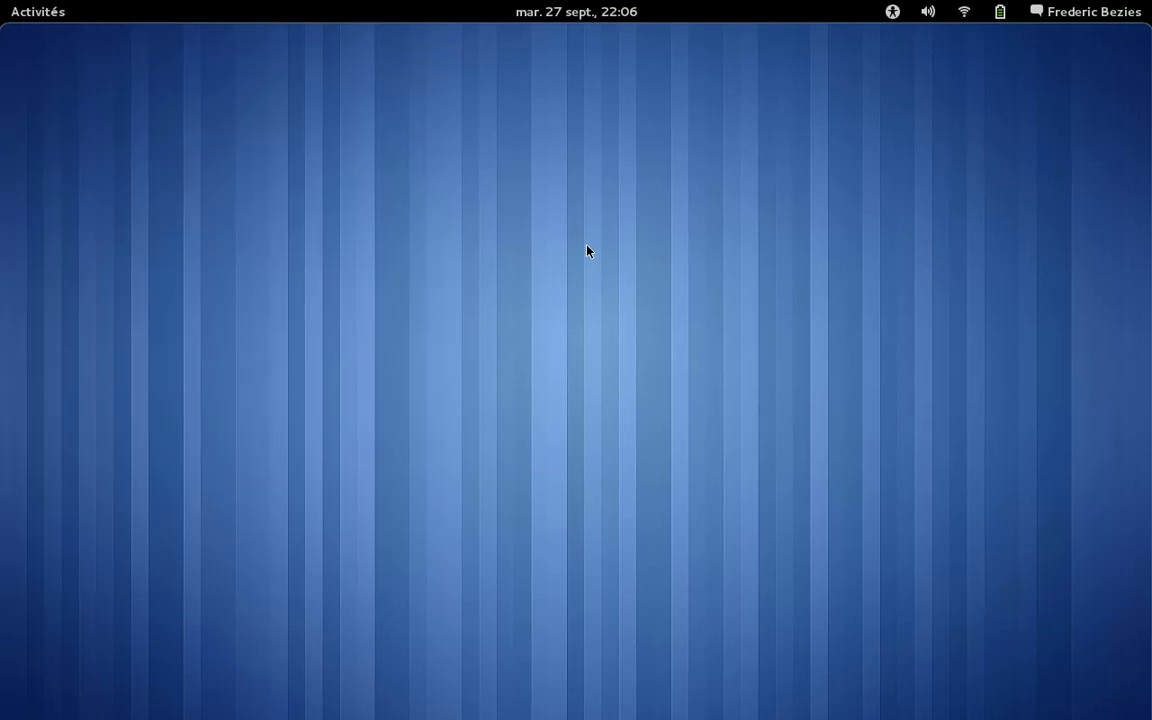
- Launch the Nautilus file manager, view its version information and dismiss it
{"action": "mouse_move", "coordinate": [3, 3]}
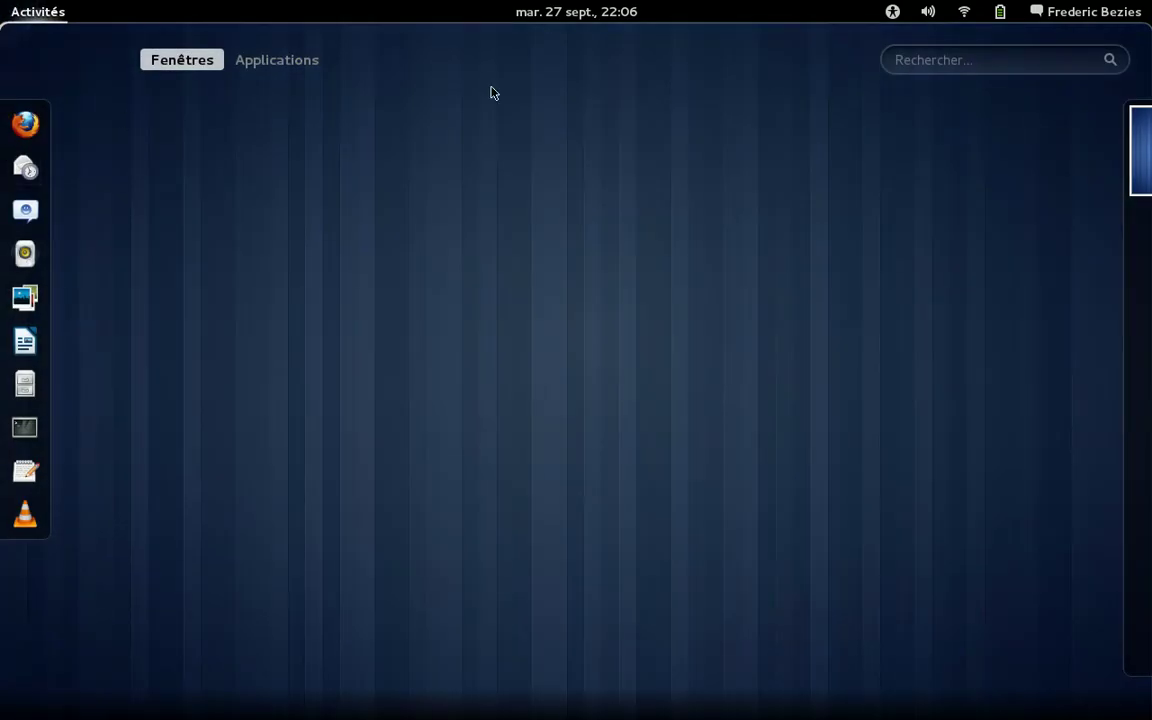
{"action": "left_click", "coordinate": [1005, 11]}
{"action": "left_click", "coordinate": [1003, 11]}
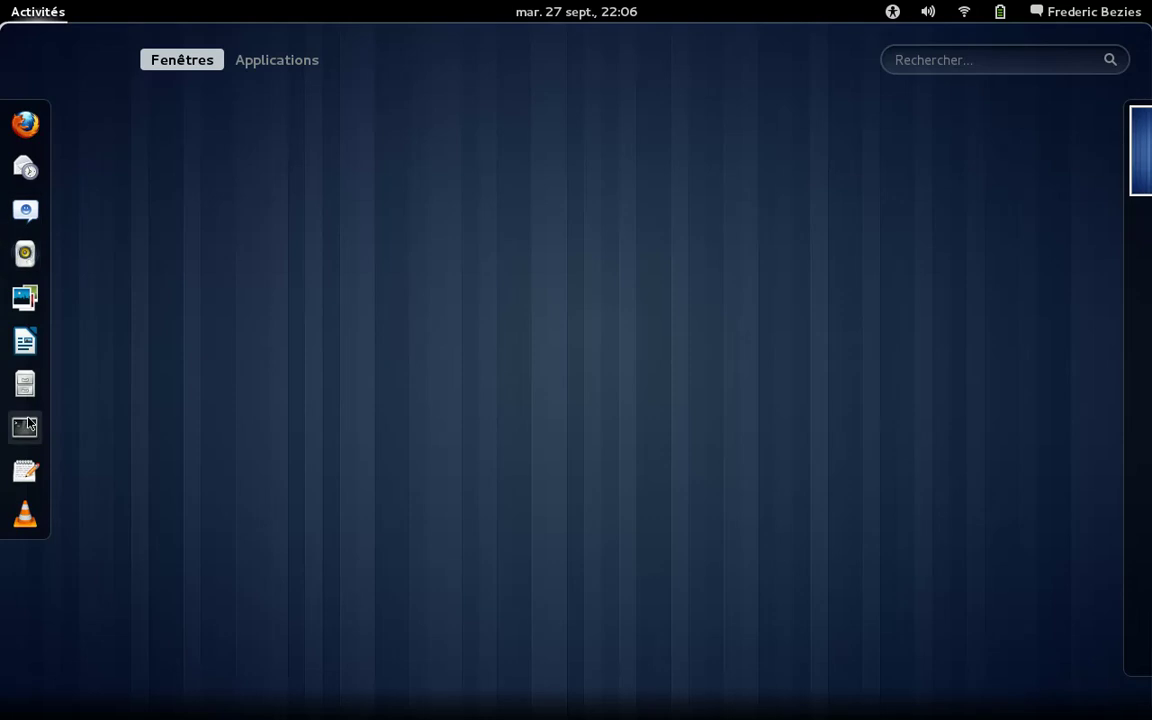
{"action": "left_click", "coordinate": [27, 386]}
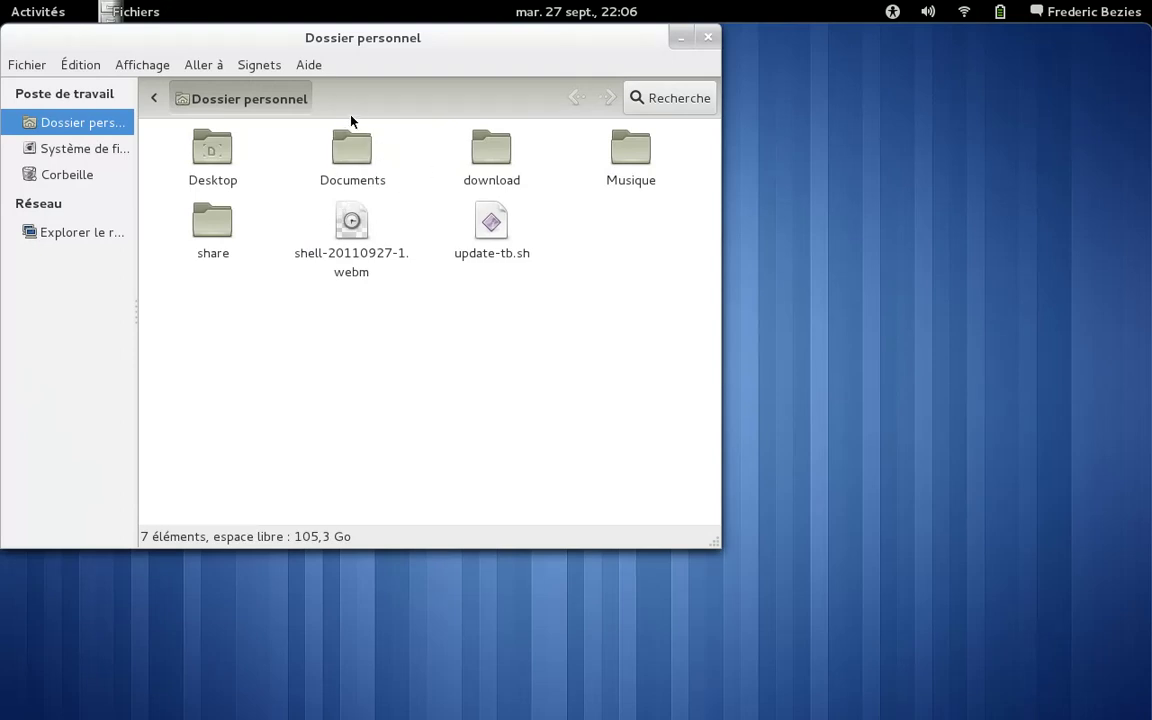
{"action": "left_click", "coordinate": [308, 64]}
{"action": "left_click", "coordinate": [338, 236]}
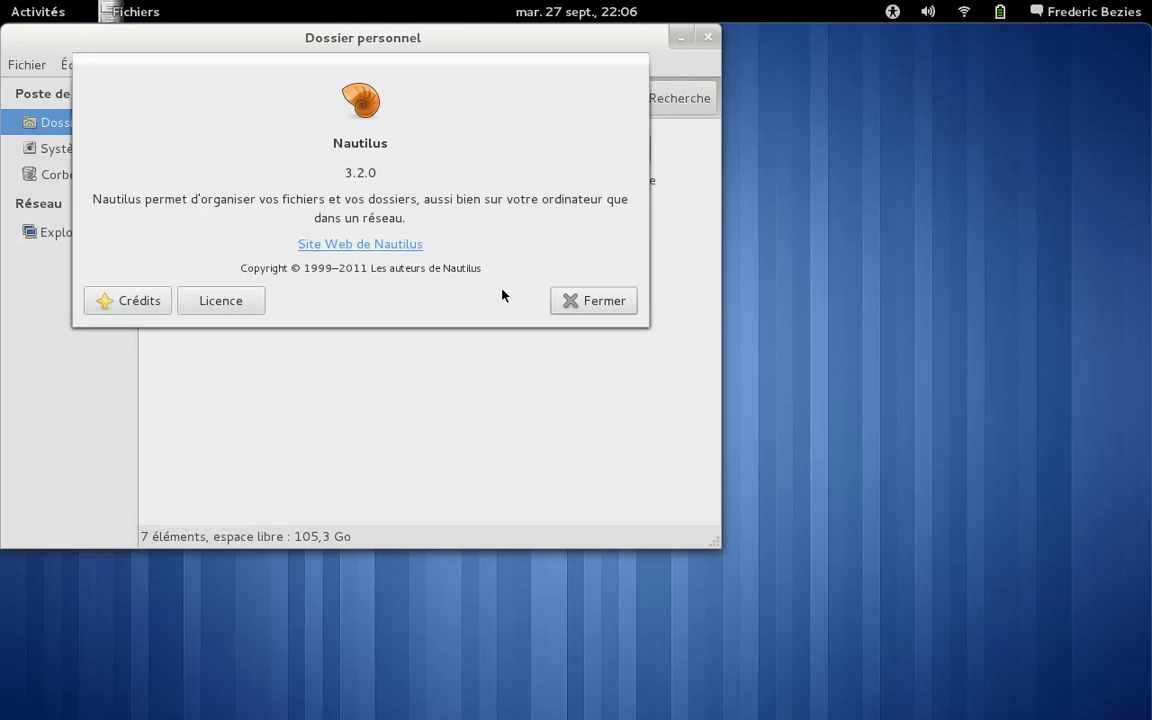
{"action": "left_click", "coordinate": [562, 300]}
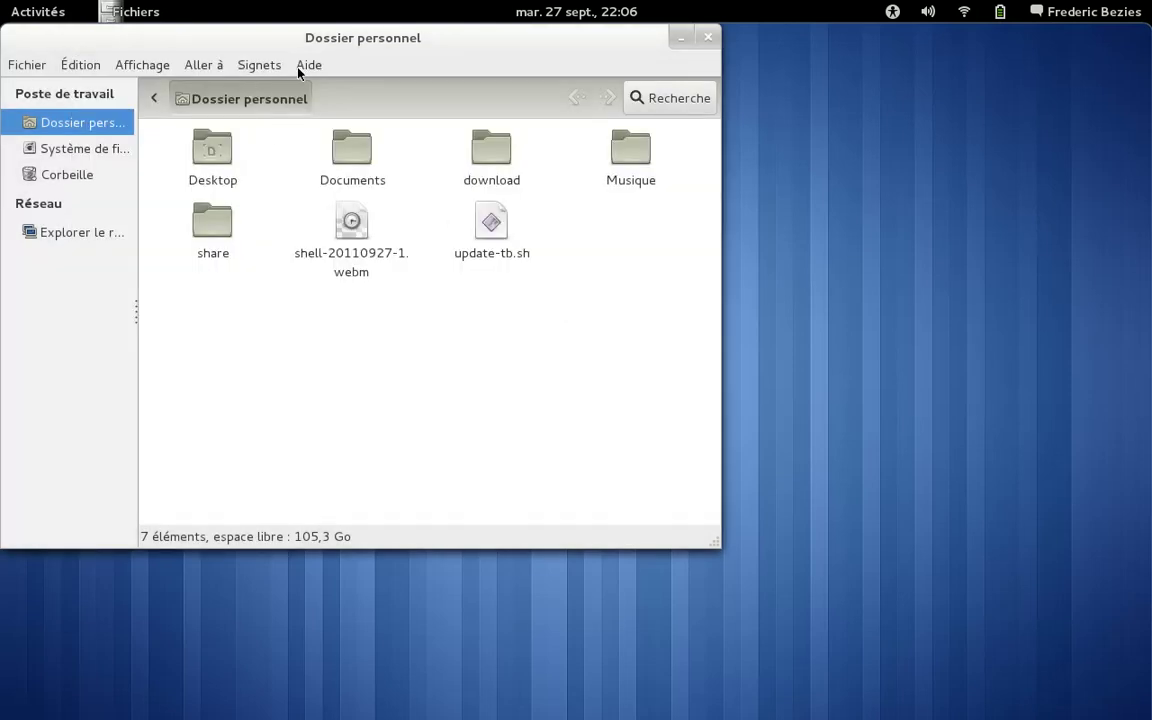
{"action": "left_click", "coordinate": [304, 70]}
{"action": "mouse_move", "coordinate": [284, 69]}
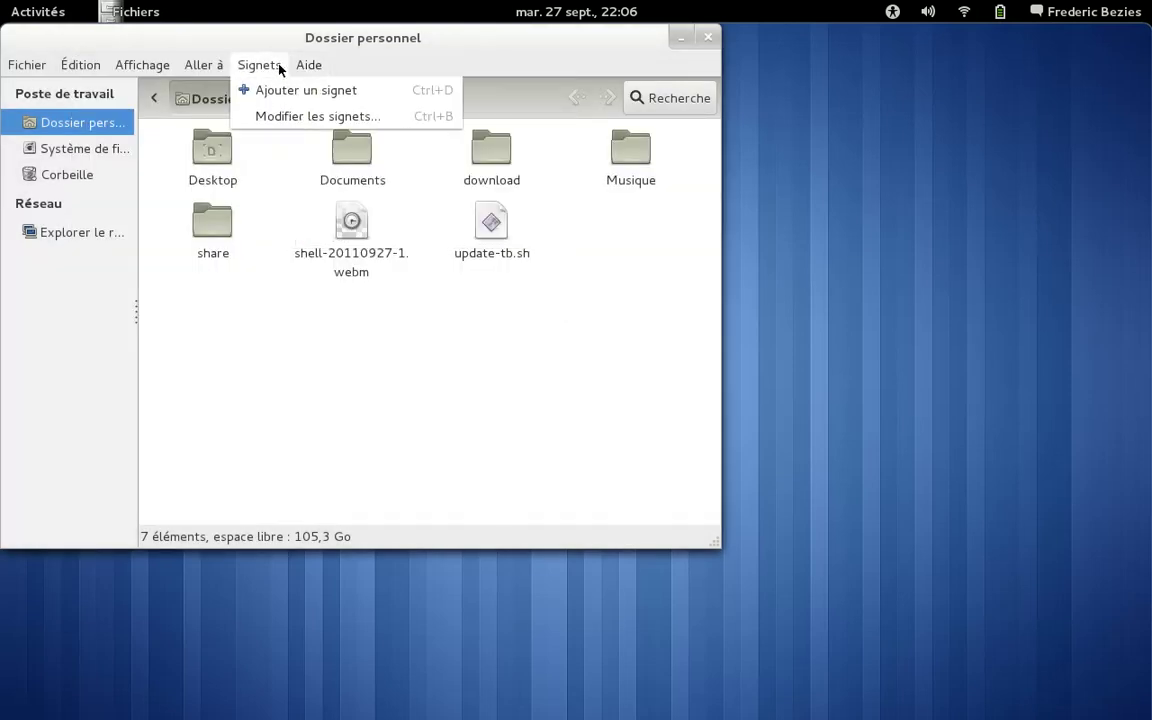
{"action": "left_click", "coordinate": [212, 70]}
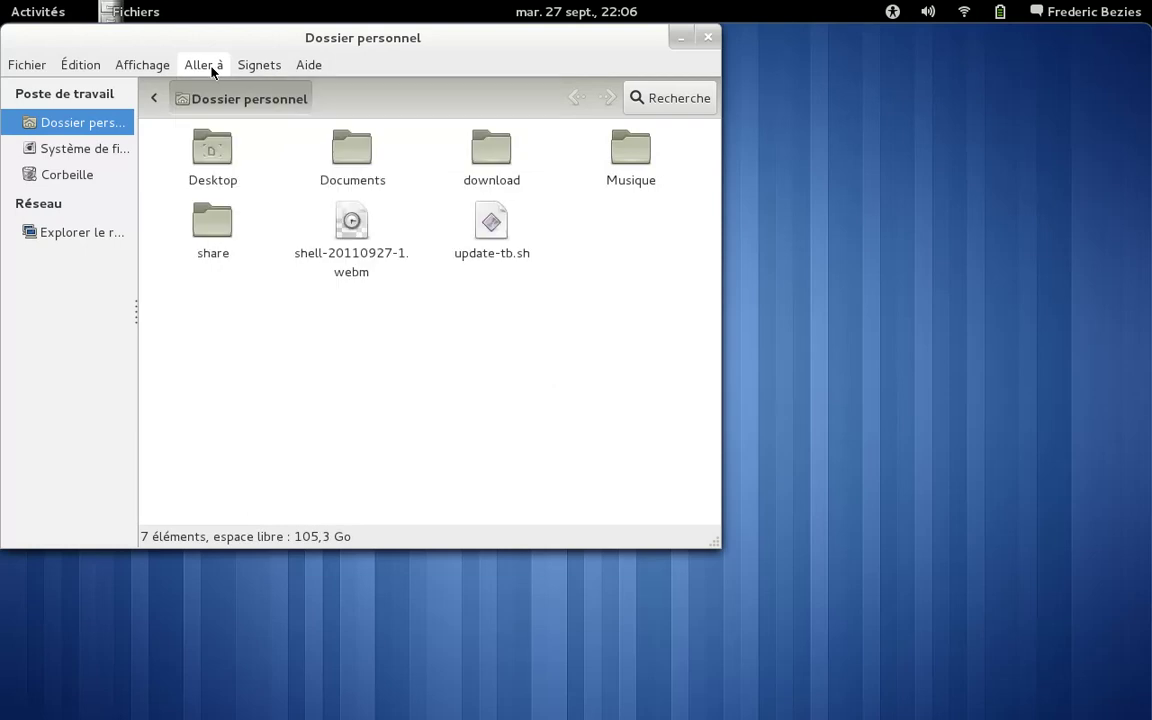
- Empty the trash (Corbeille) in the file manager and confirm the deletion of all its items
{"action": "right_click", "coordinate": [108, 180]}
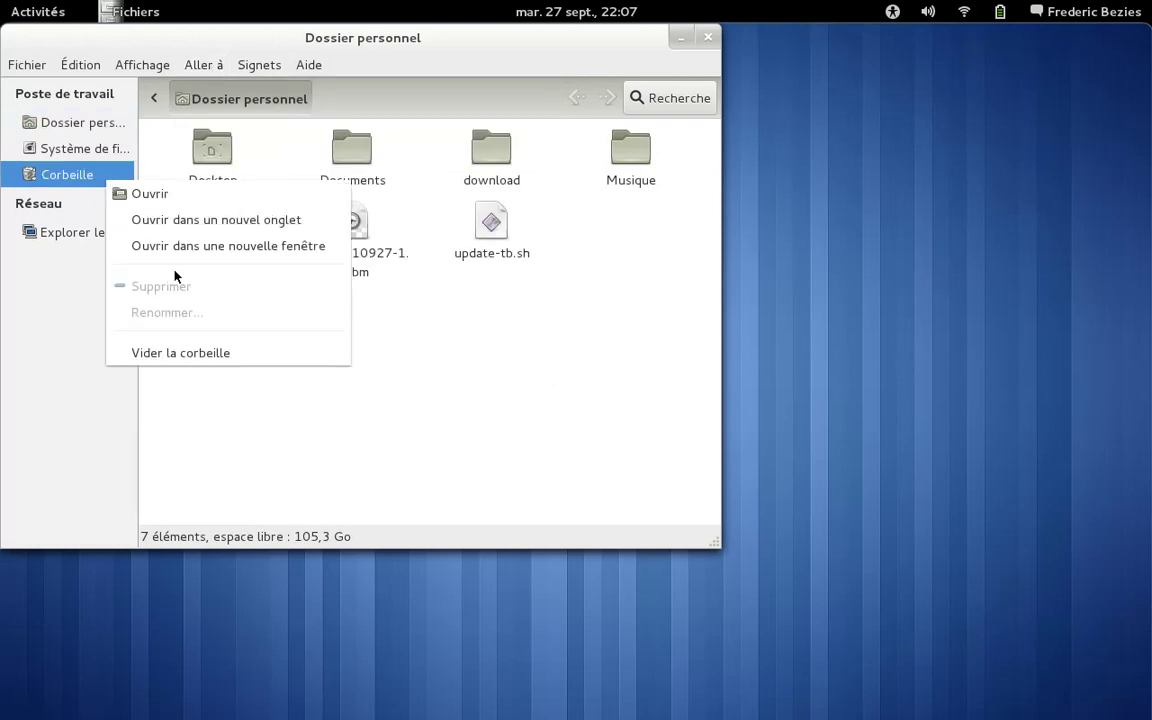
{"action": "left_click", "coordinate": [174, 346]}
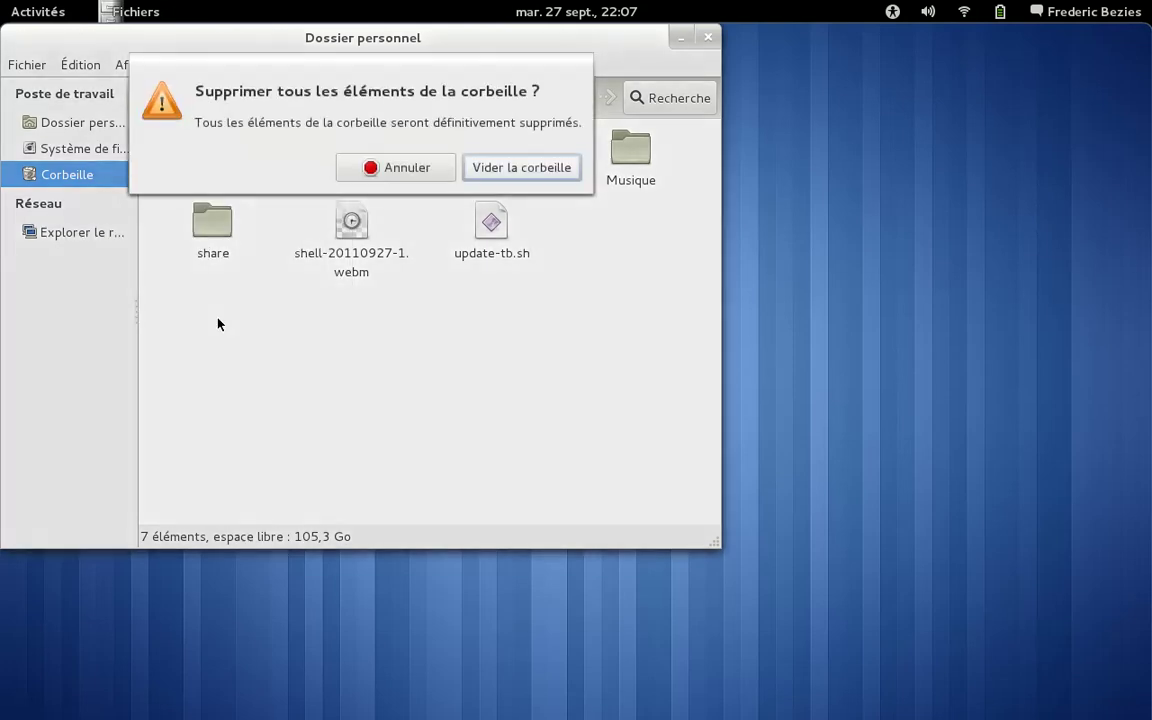
{"action": "left_click", "coordinate": [522, 169]}
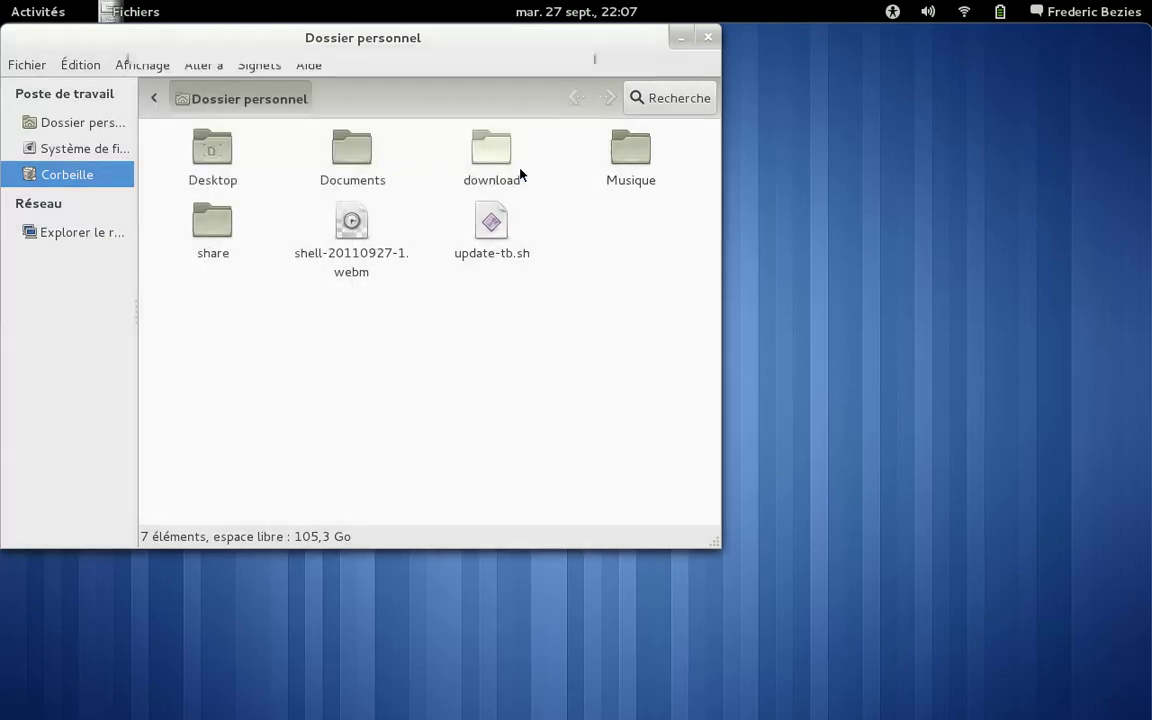
- Permanently delete update-tb.sh from the home folder and close the file manager
{"action": "left_click", "coordinate": [492, 219]}
{"action": "key", "text": "shift+Delete"}
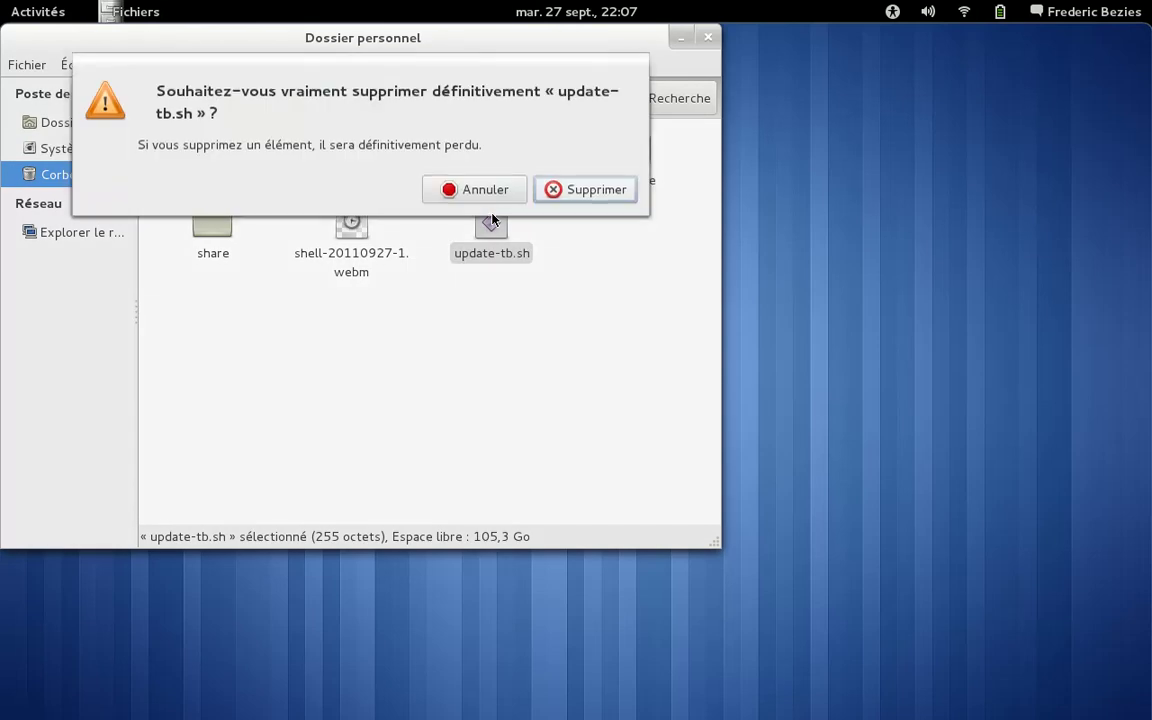
{"action": "key", "text": "Return"}
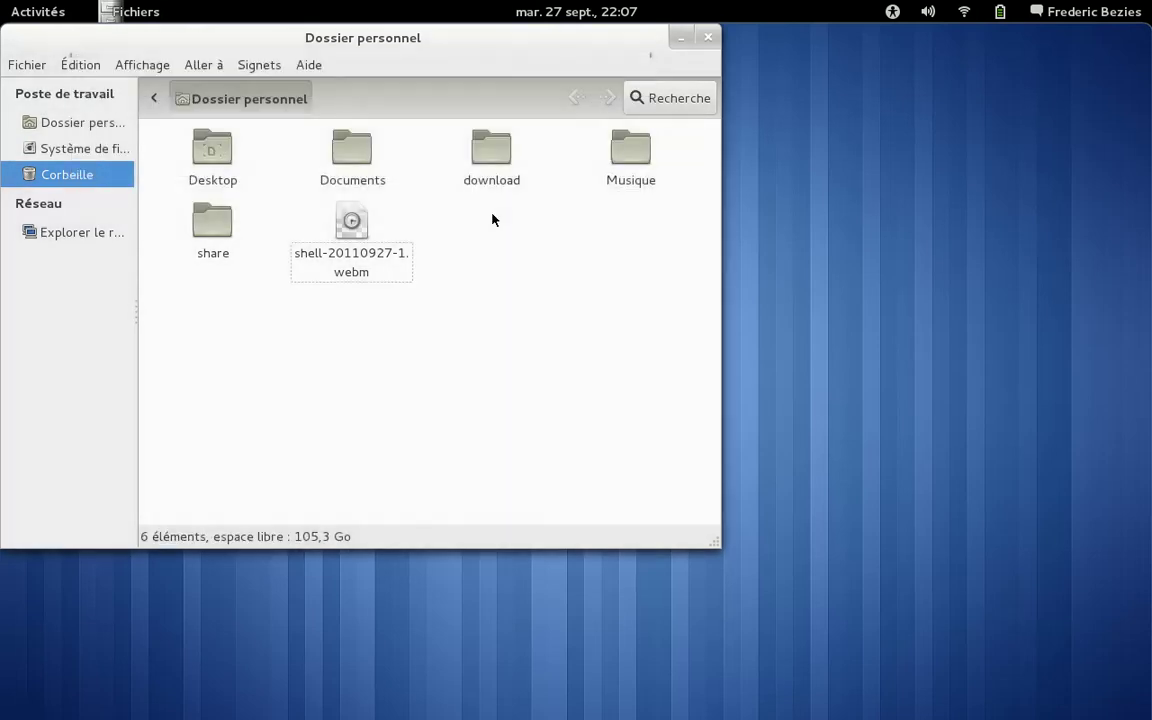
{"action": "left_click", "coordinate": [709, 41]}
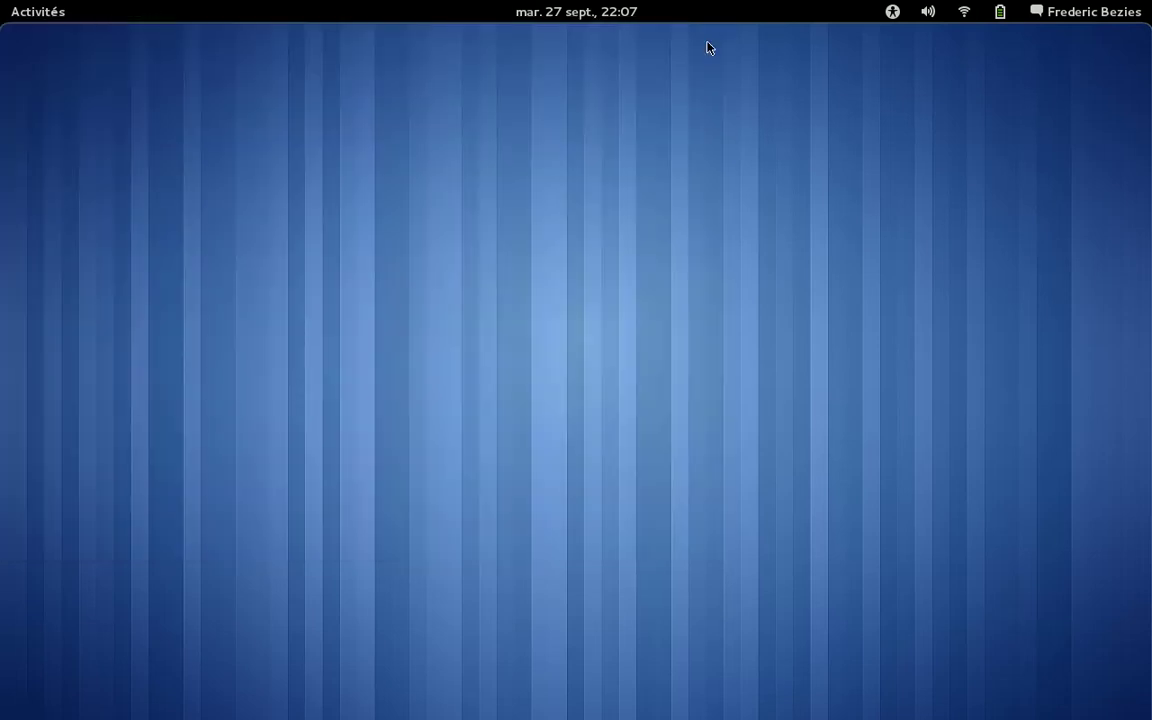
- Launch Firefox and accept it as the default browser
{"action": "key", "text": "super"}
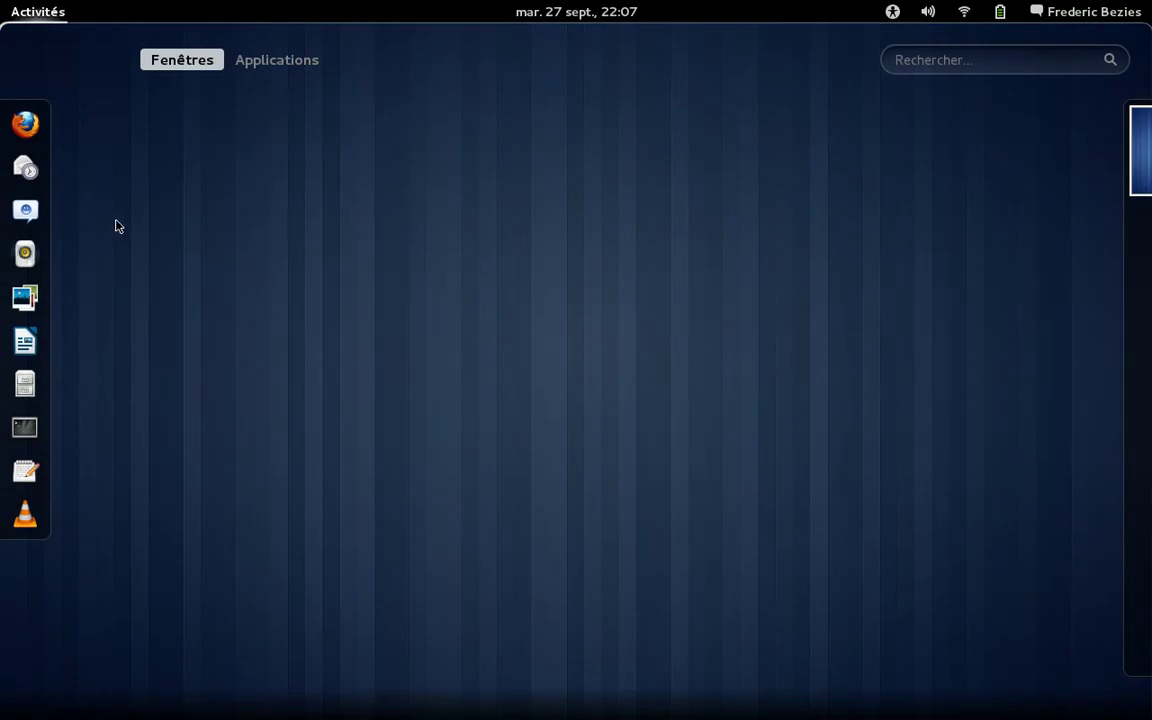
{"action": "left_click", "coordinate": [30, 134]}
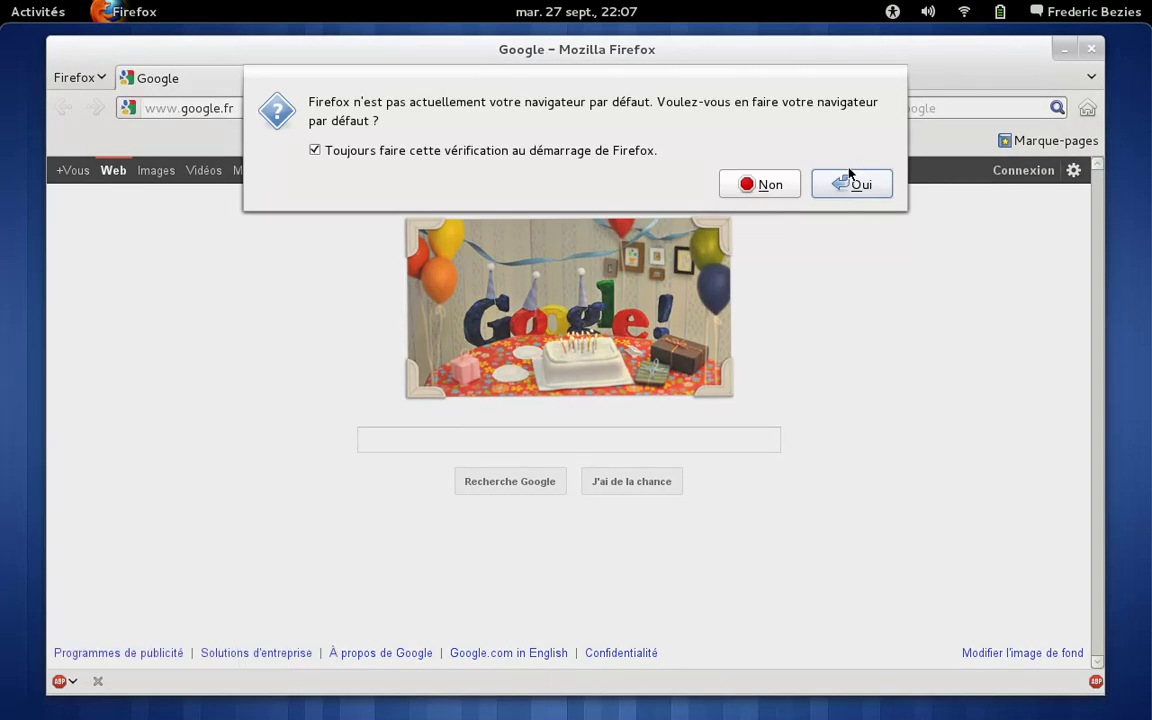
{"action": "left_click", "coordinate": [846, 188]}
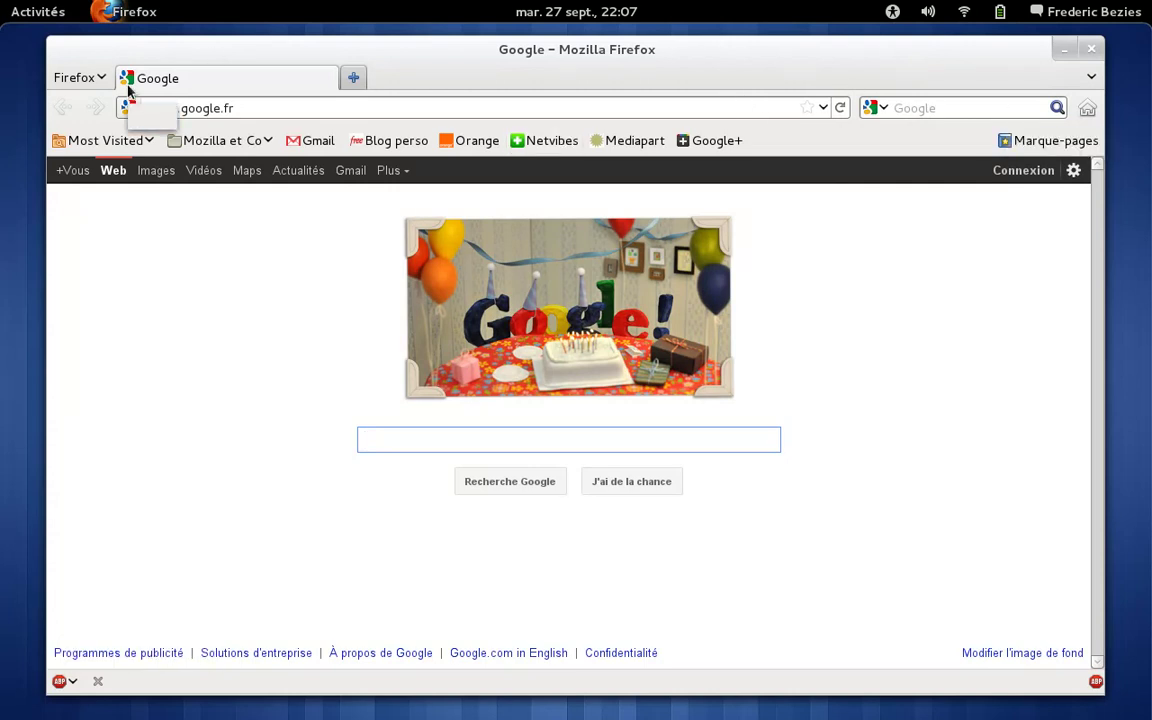
- View the Firefox version information and dismiss it
{"action": "left_click", "coordinate": [97, 79]}
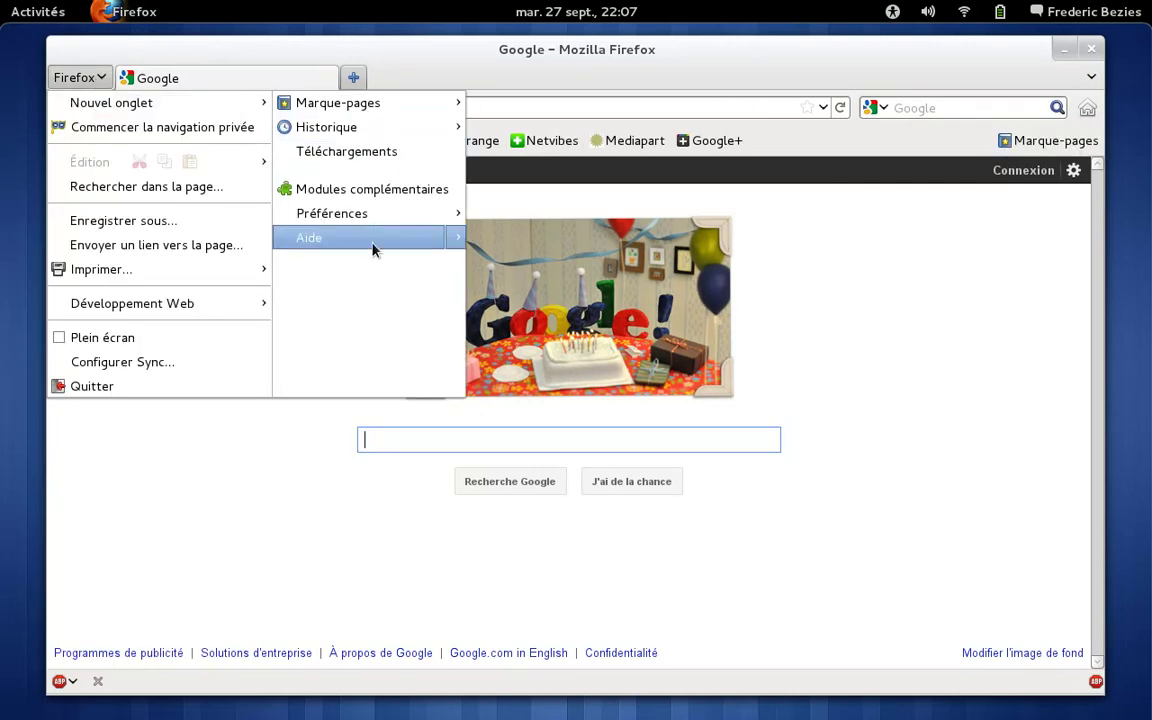
{"action": "mouse_move", "coordinate": [403, 235]}
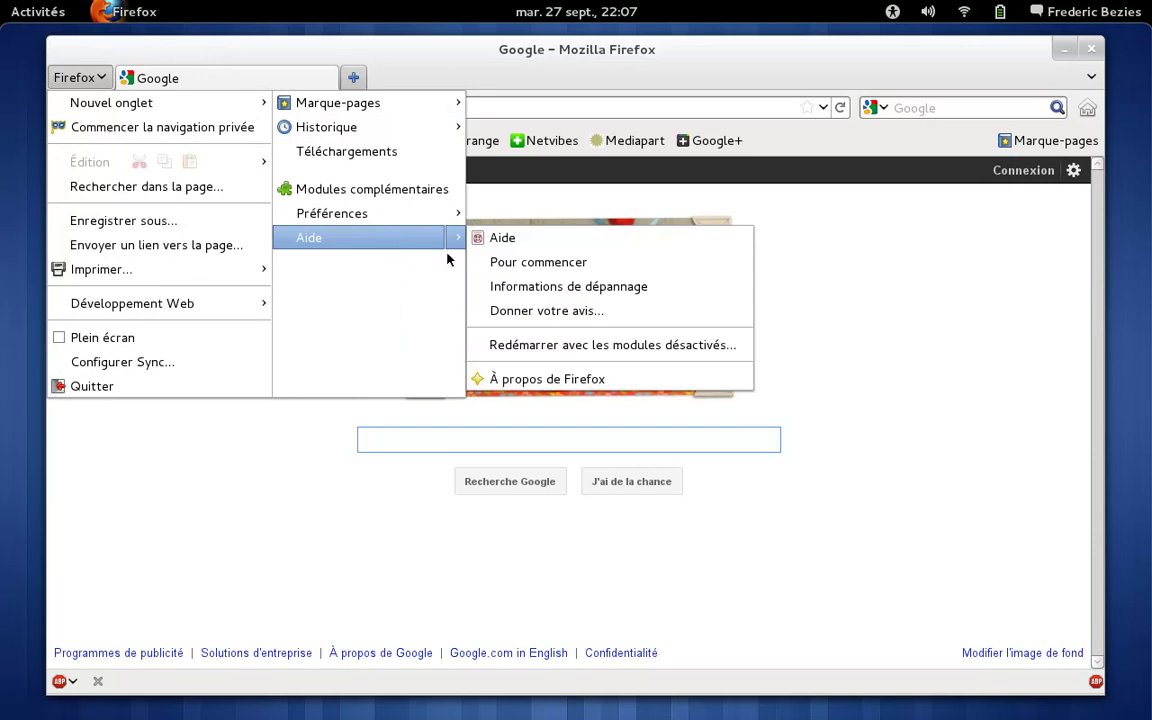
{"action": "left_click", "coordinate": [501, 378]}
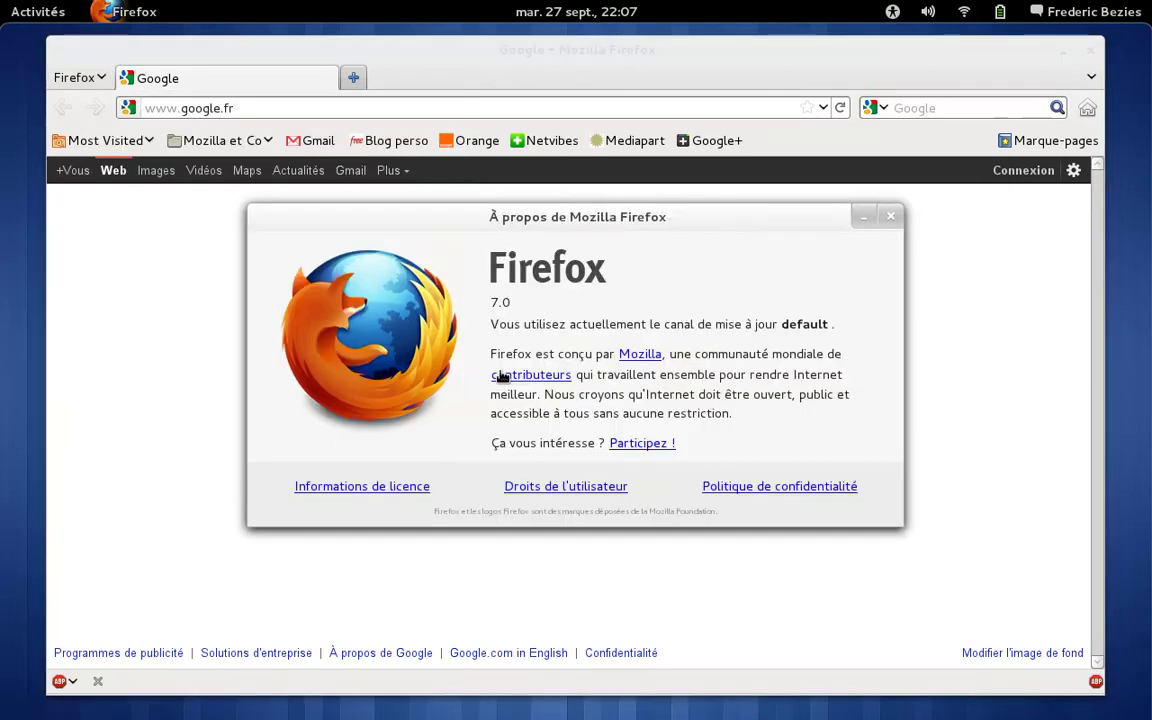
{"action": "left_click", "coordinate": [881, 219]}
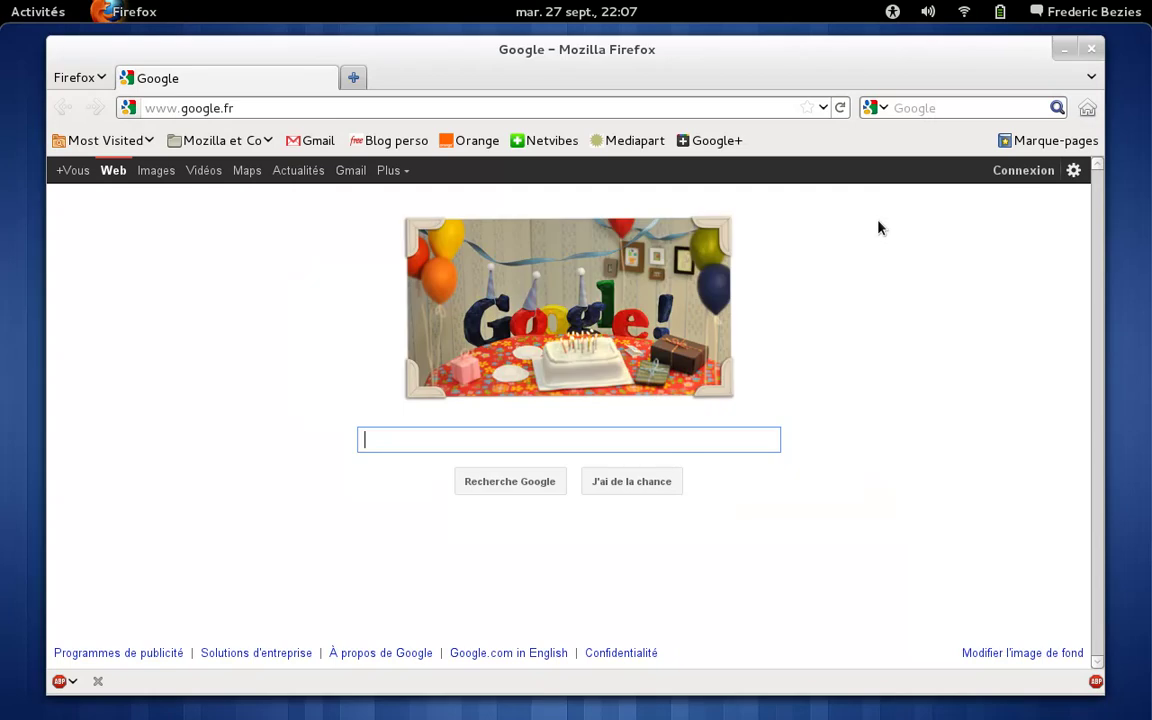
- Launch the terminal, move its window towards the middle of the desktop and run uname -a
{"action": "key", "text": "super"}
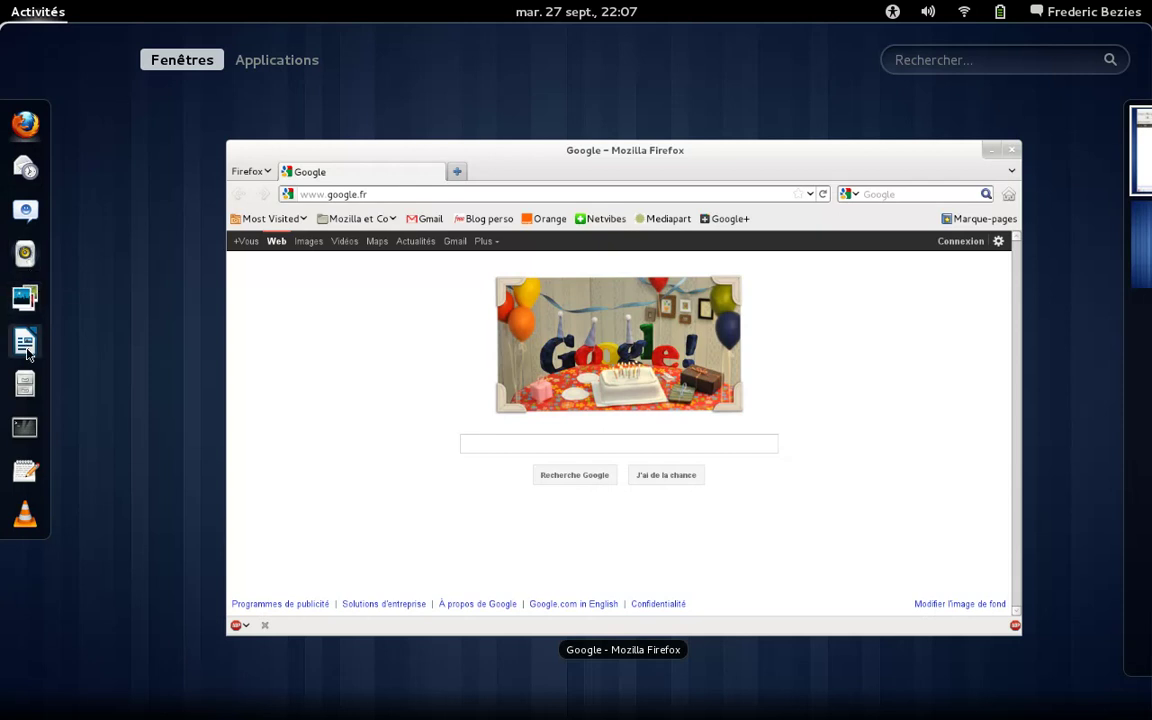
{"action": "left_click", "coordinate": [24, 427]}
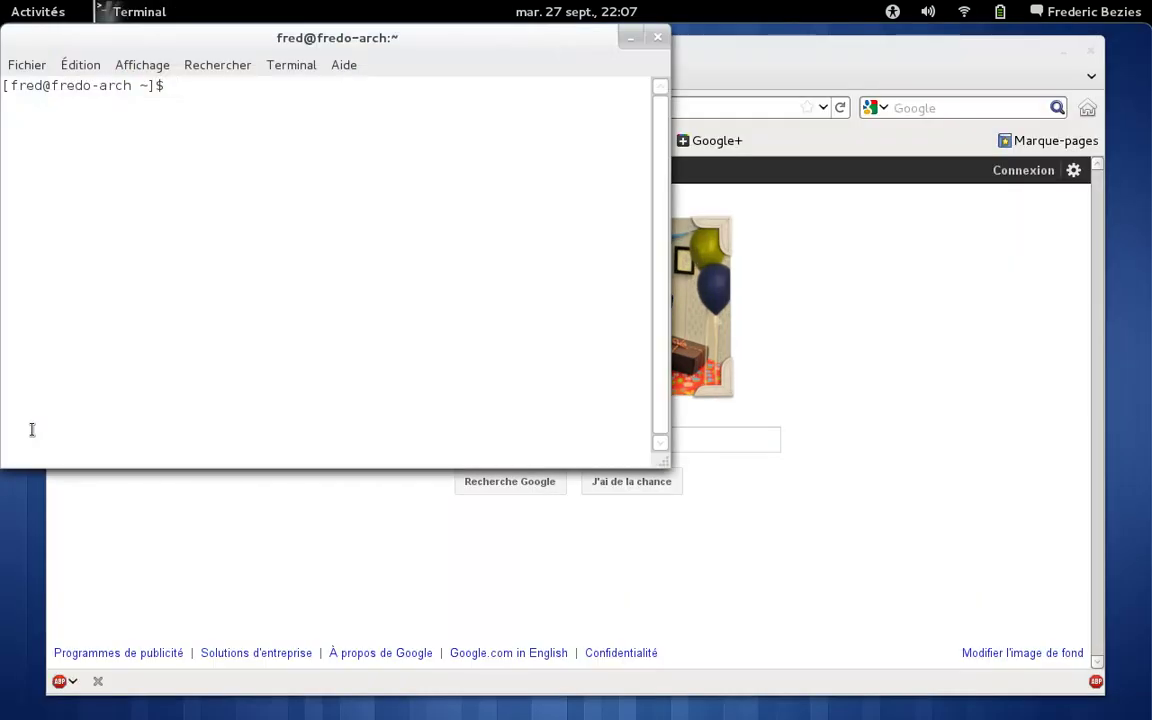
{"action": "left_click_drag", "start_coordinate": [336, 42], "coordinate": [589, 216]}
{"action": "type", "text": "uname "}
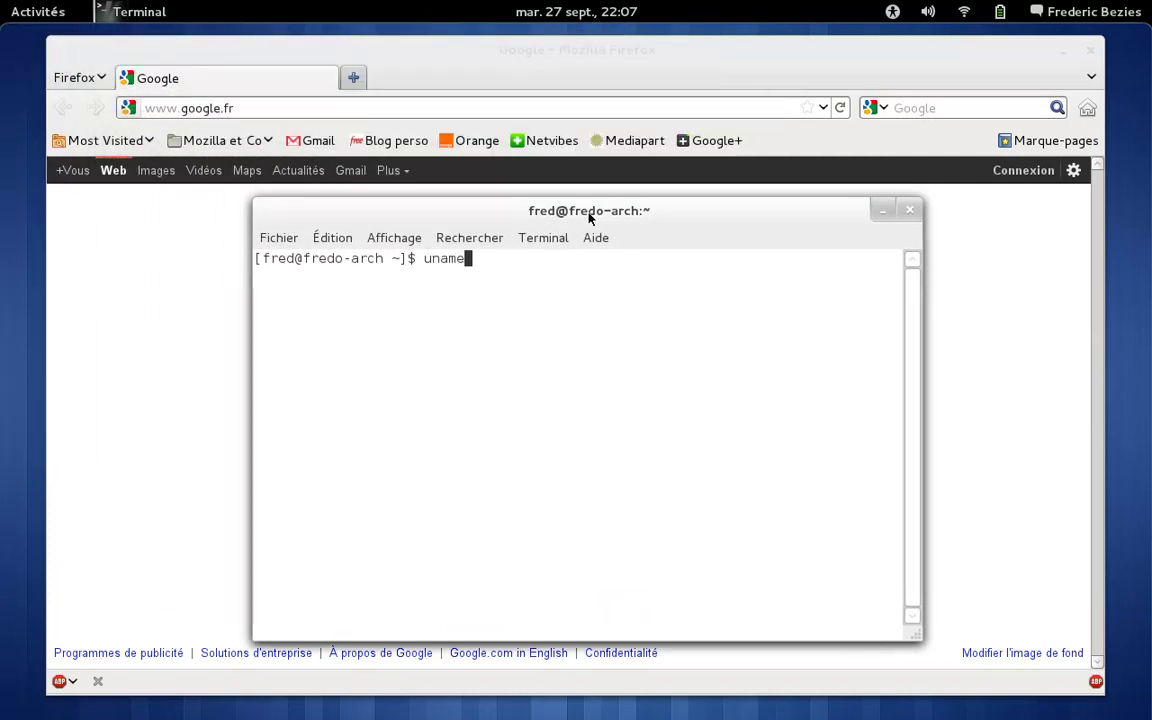
{"action": "type", "text": "-a"}
{"action": "key", "text": "Return"}
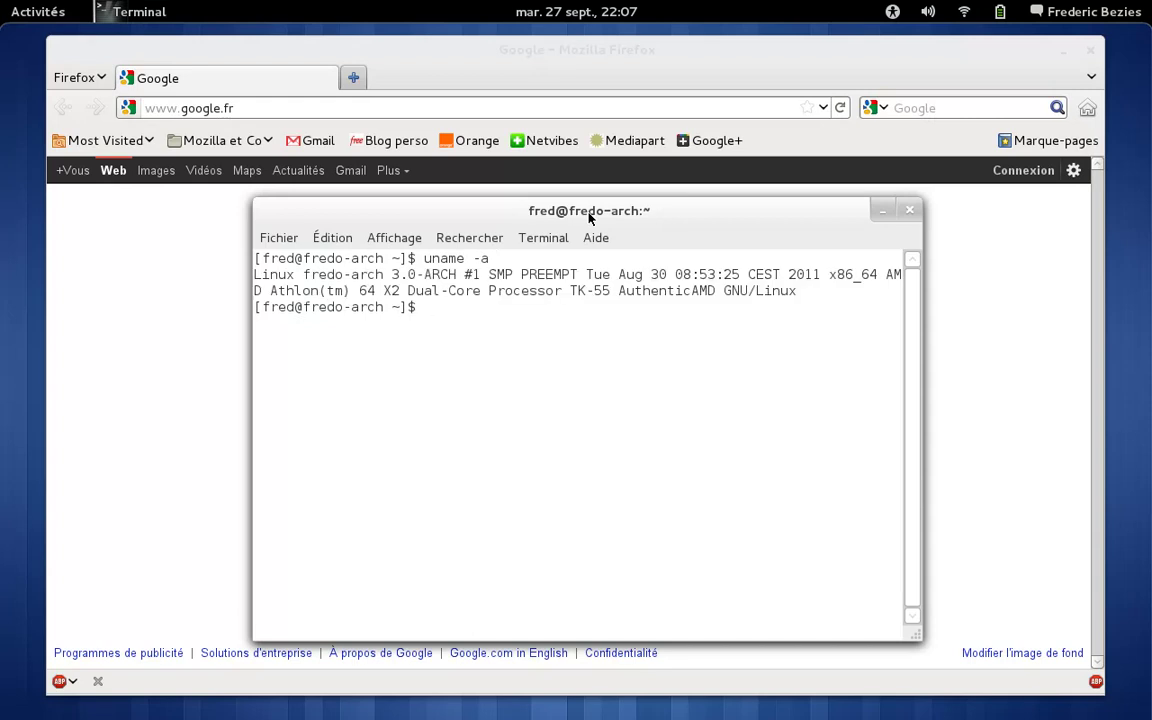
{"action": "right_click", "coordinate": [589, 216]}
{"action": "left_click", "coordinate": [590, 206]}
- Move the terminal window to the second workspace and switch between the first and second workspaces
{"action": "key", "text": "super"}
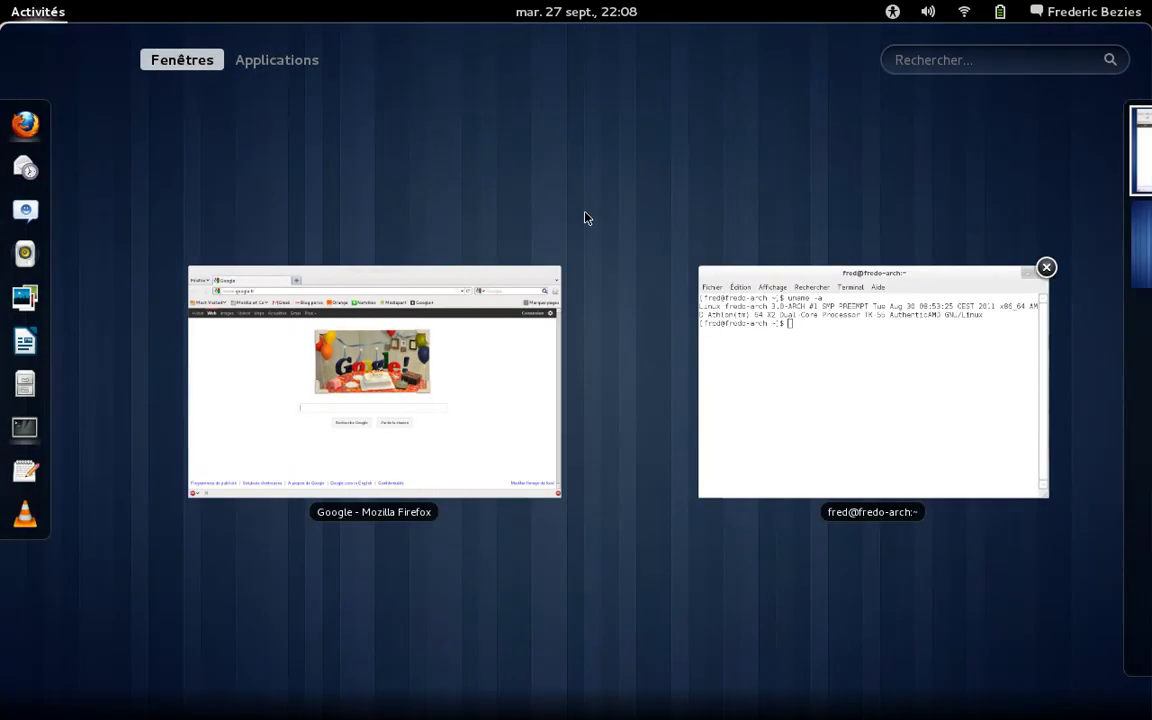
{"action": "mouse_move", "coordinate": [1150, 202]}
{"action": "left_click_drag", "start_coordinate": [912, 276], "coordinate": [1111, 226]}
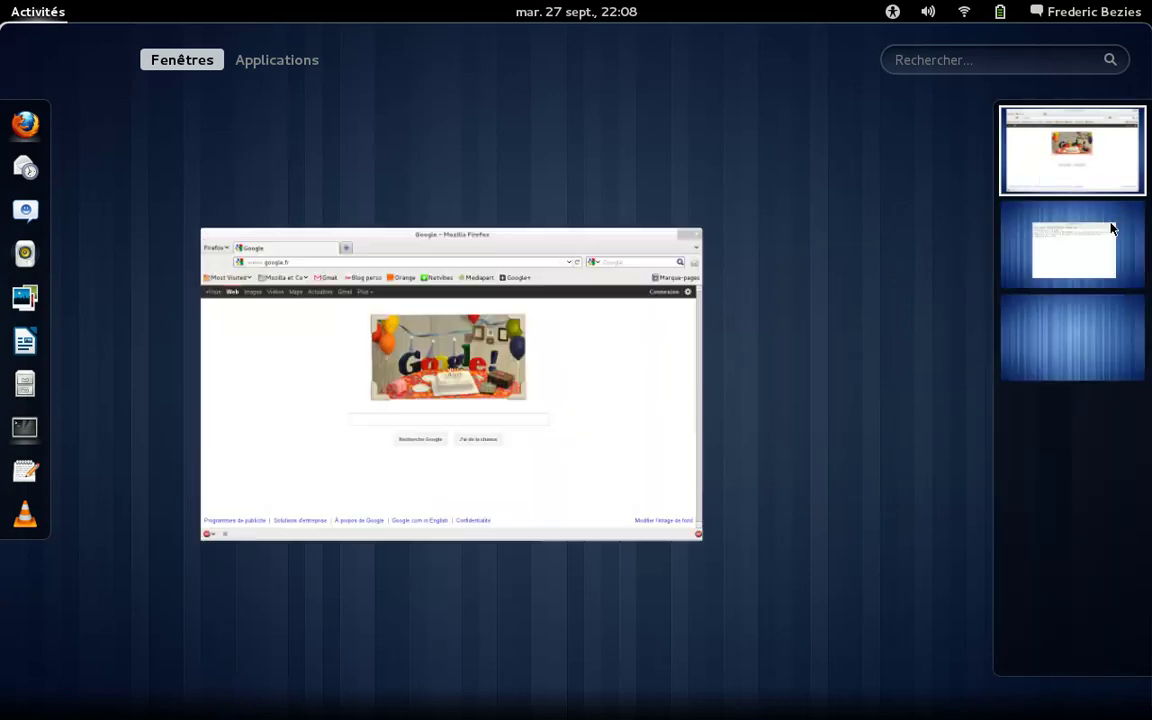
{"action": "left_click", "coordinate": [1108, 174]}
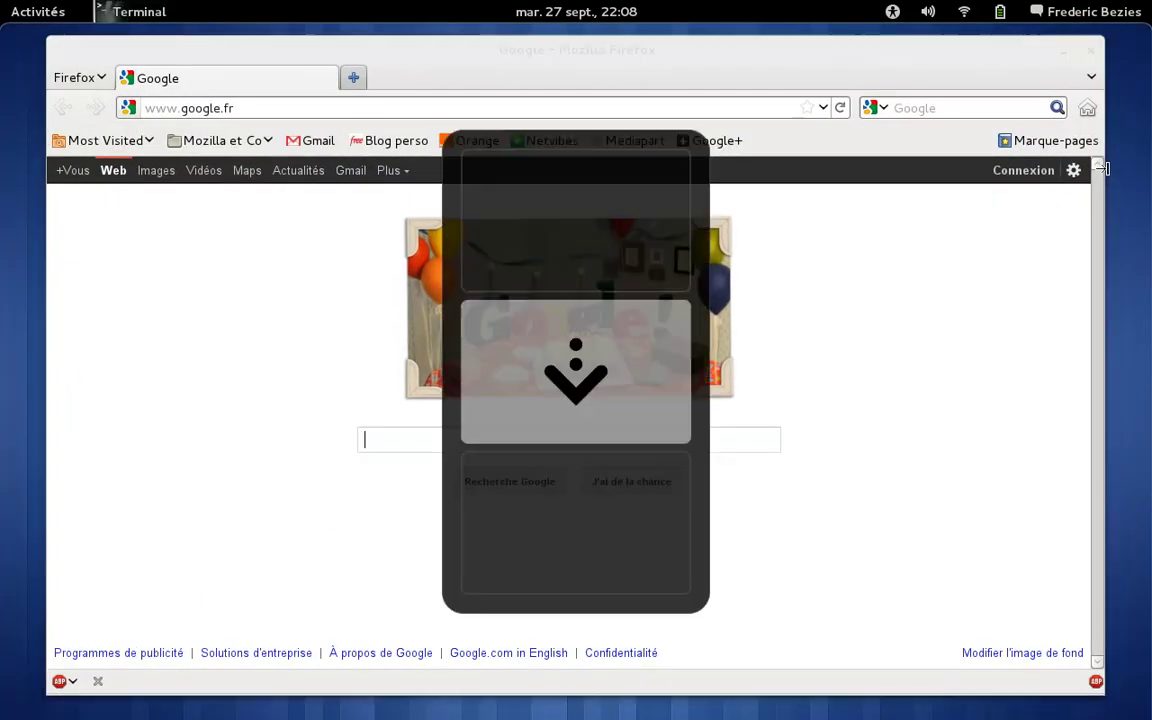
{"action": "key", "text": "ctrl+alt+Down"}
{"action": "key", "text": "ctrl+alt+Up"}
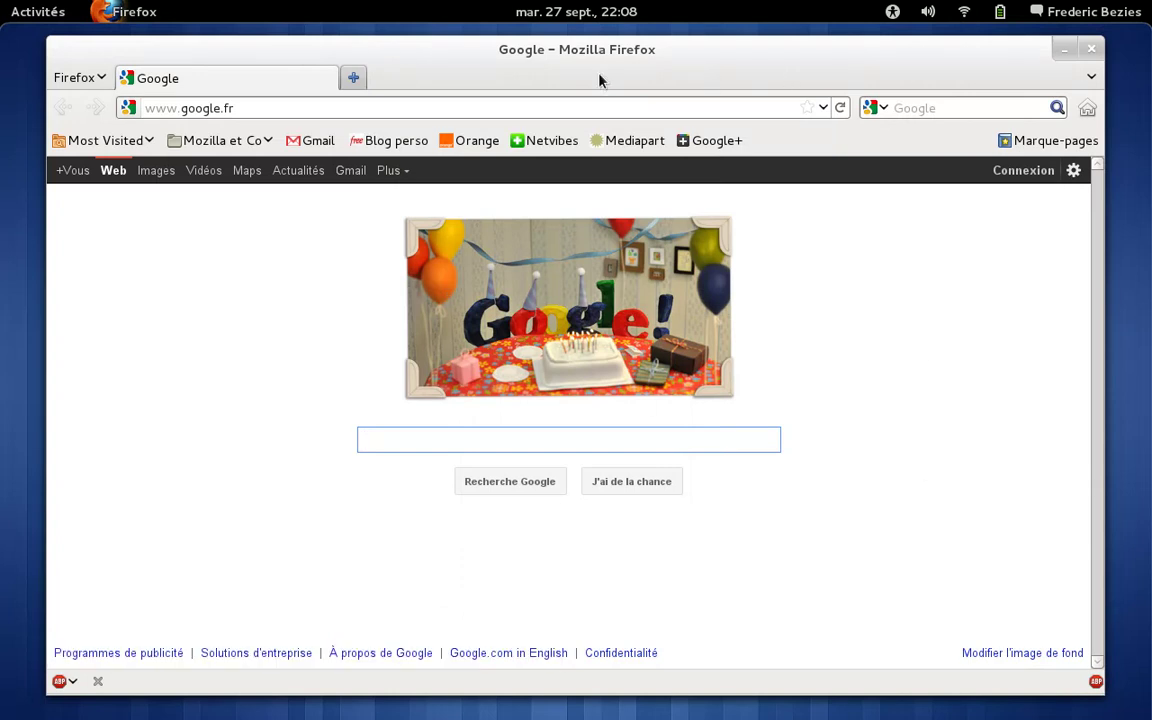
- In the system settings (Paramètres système), view the Arrière-plan wallpapers and the Informations système page
{"action": "left_click", "coordinate": [1075, 12]}
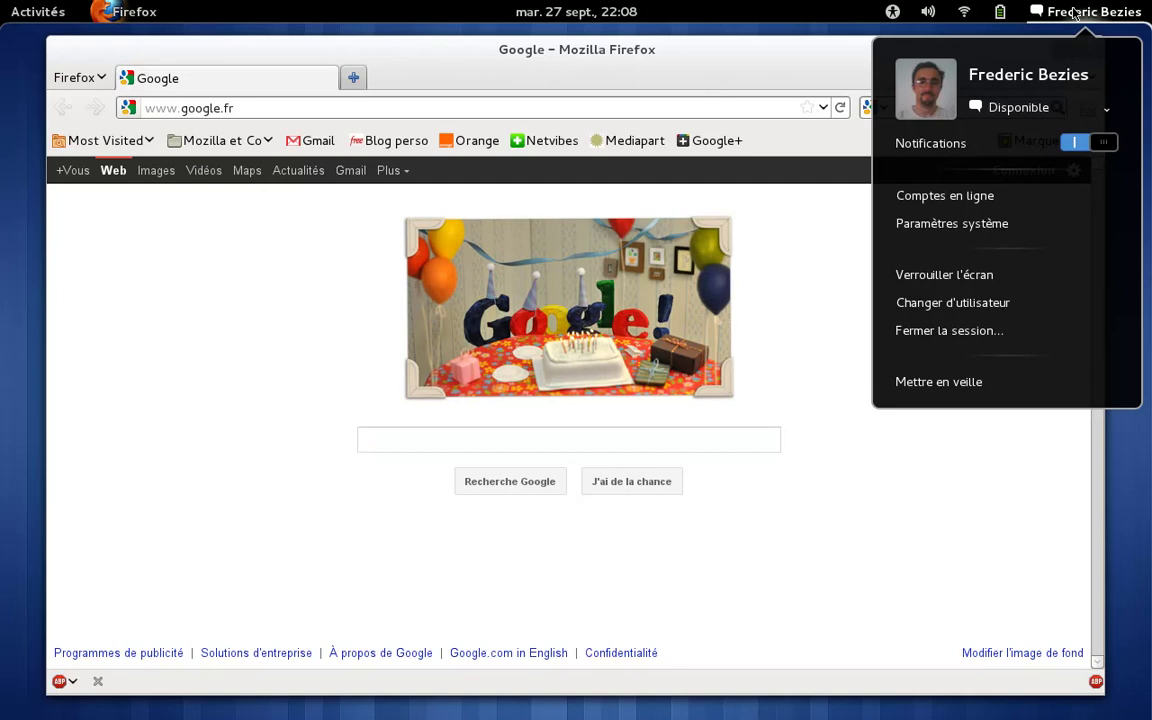
{"action": "left_click", "coordinate": [1010, 228]}
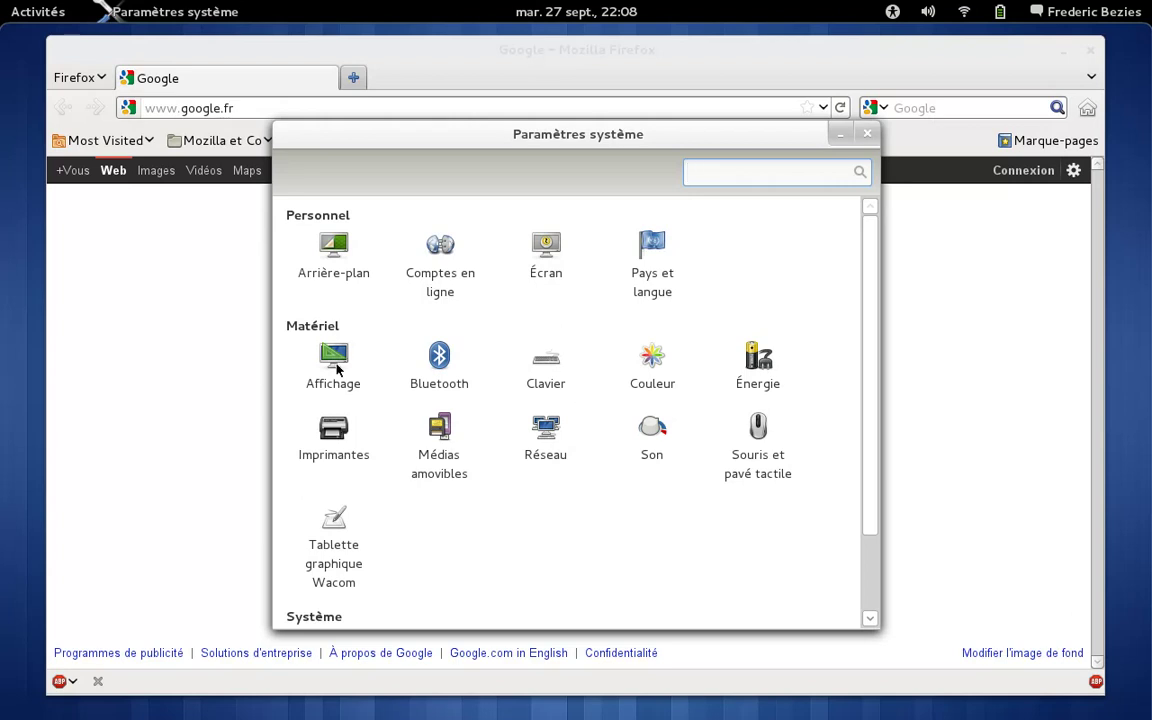
{"action": "left_click", "coordinate": [337, 265]}
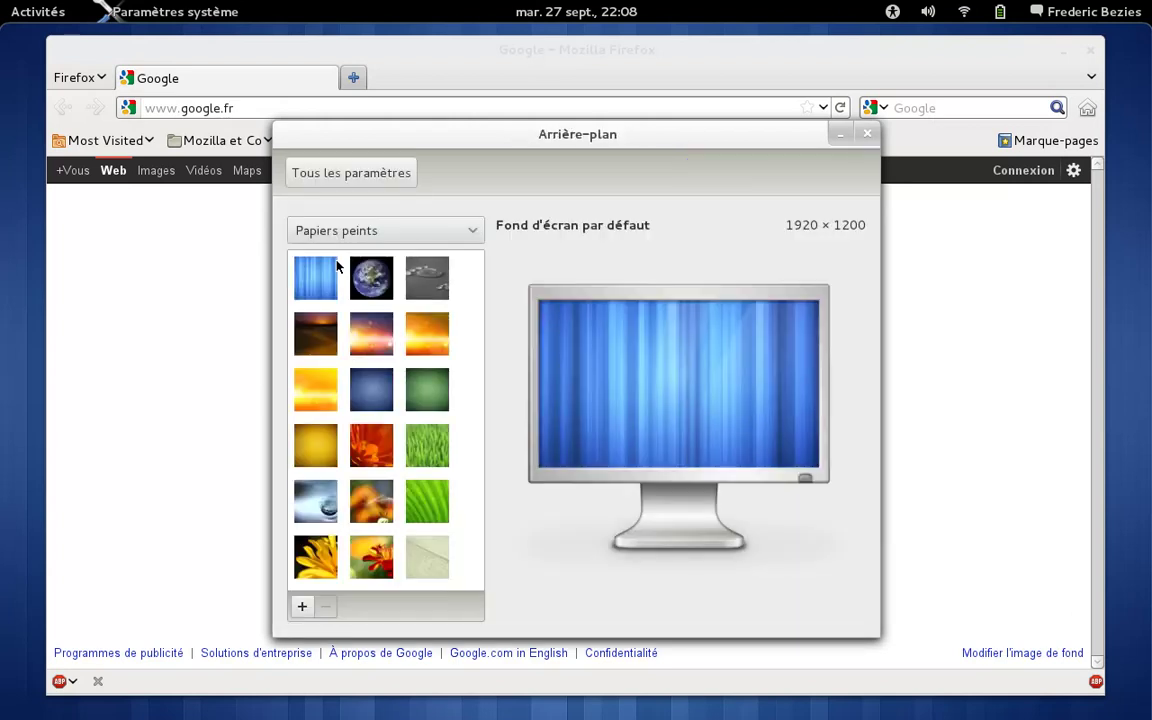
{"action": "left_click", "coordinate": [303, 180]}
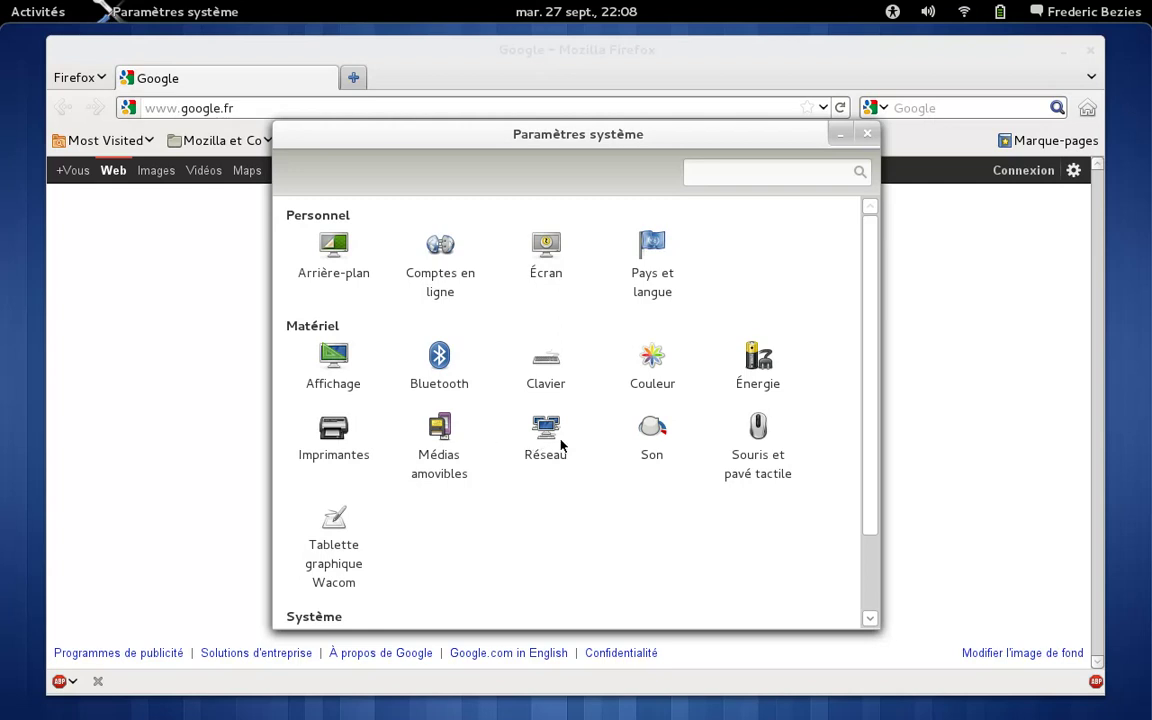
{"action": "left_click", "coordinate": [870, 619]}
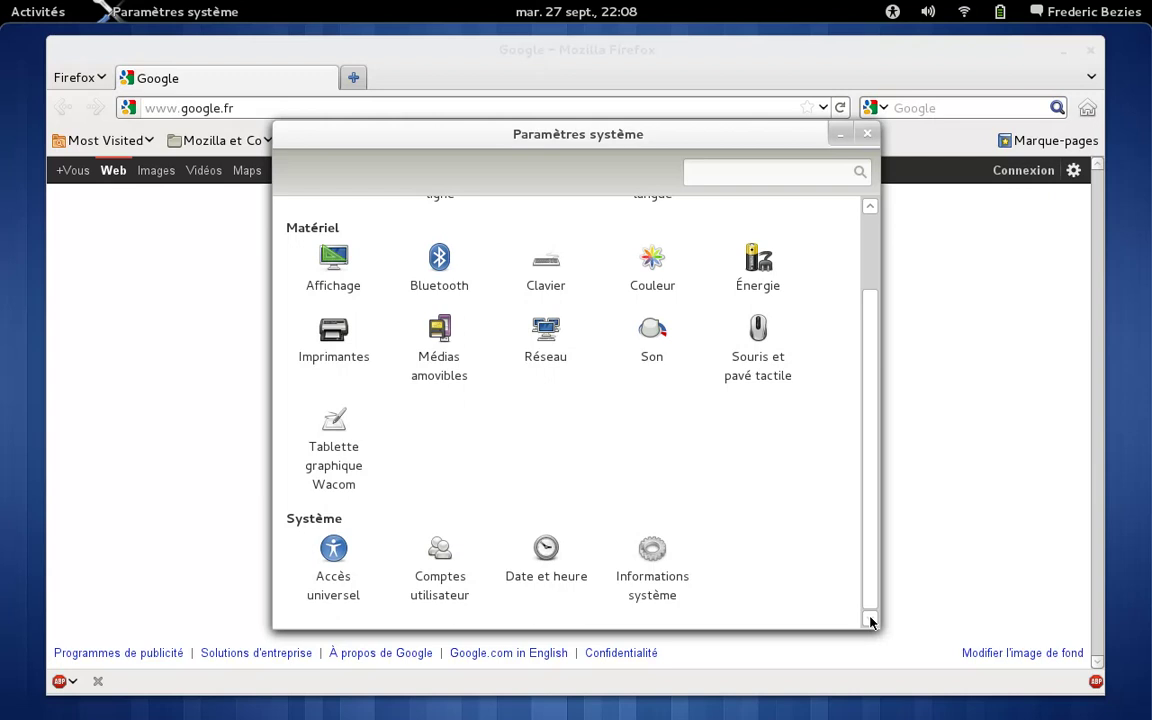
{"action": "left_click", "coordinate": [657, 592]}
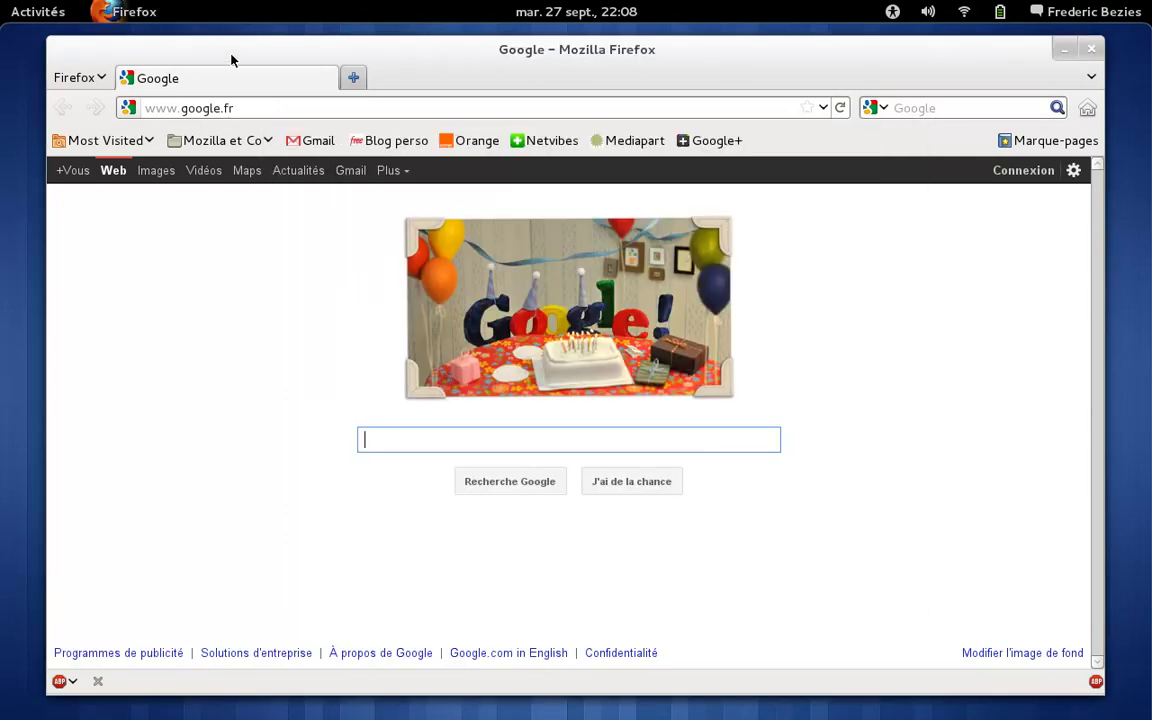
- Minimise the Firefox window and bring the terminal window back to the first workspace
{"action": "left_click", "coordinate": [1073, 50]}
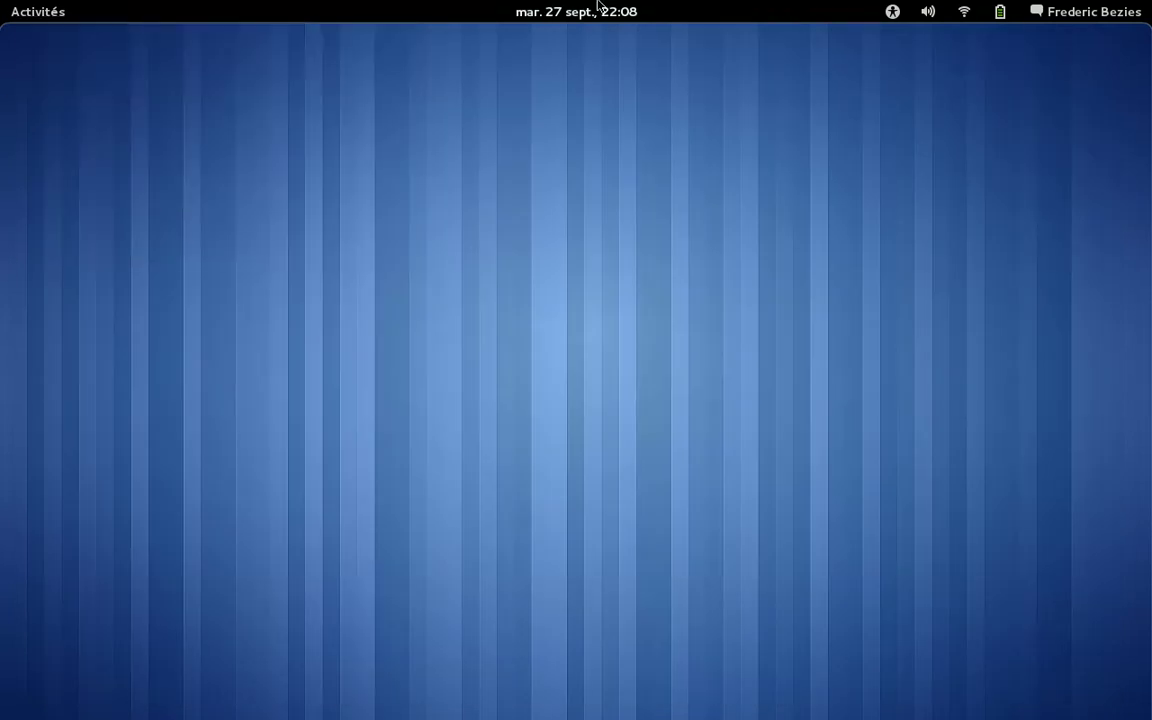
{"action": "mouse_move", "coordinate": [2, 3]}
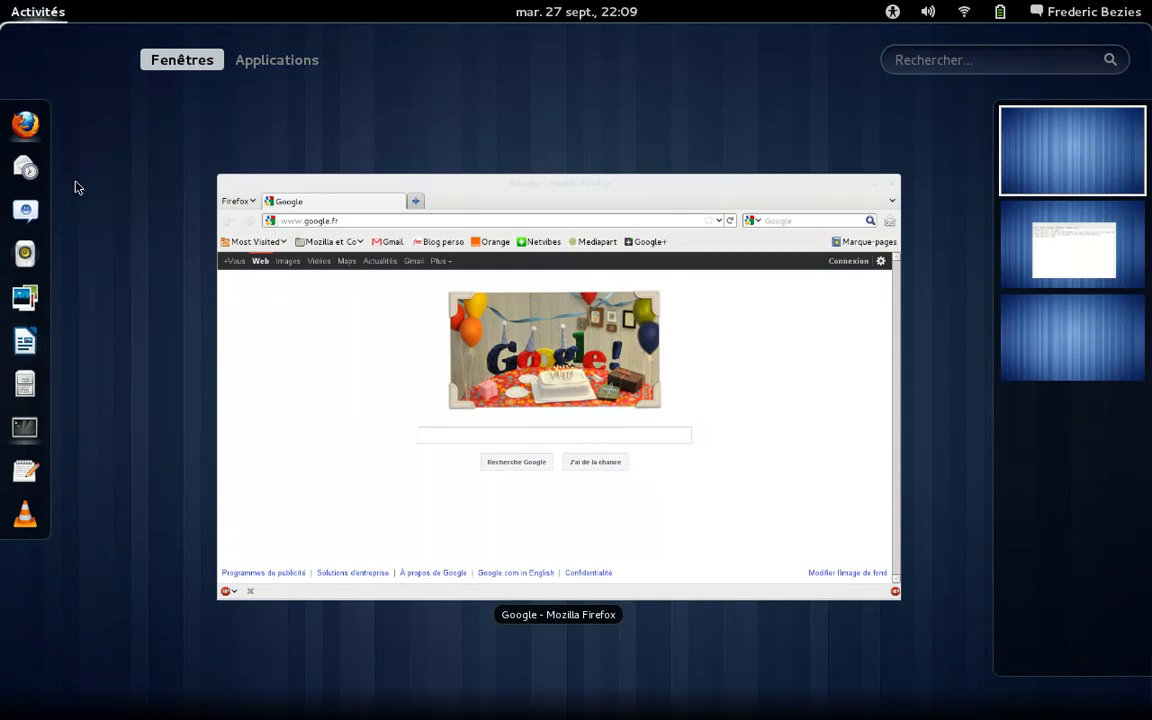
{"action": "left_click_drag", "start_coordinate": [1065, 241], "coordinate": [756, 375]}
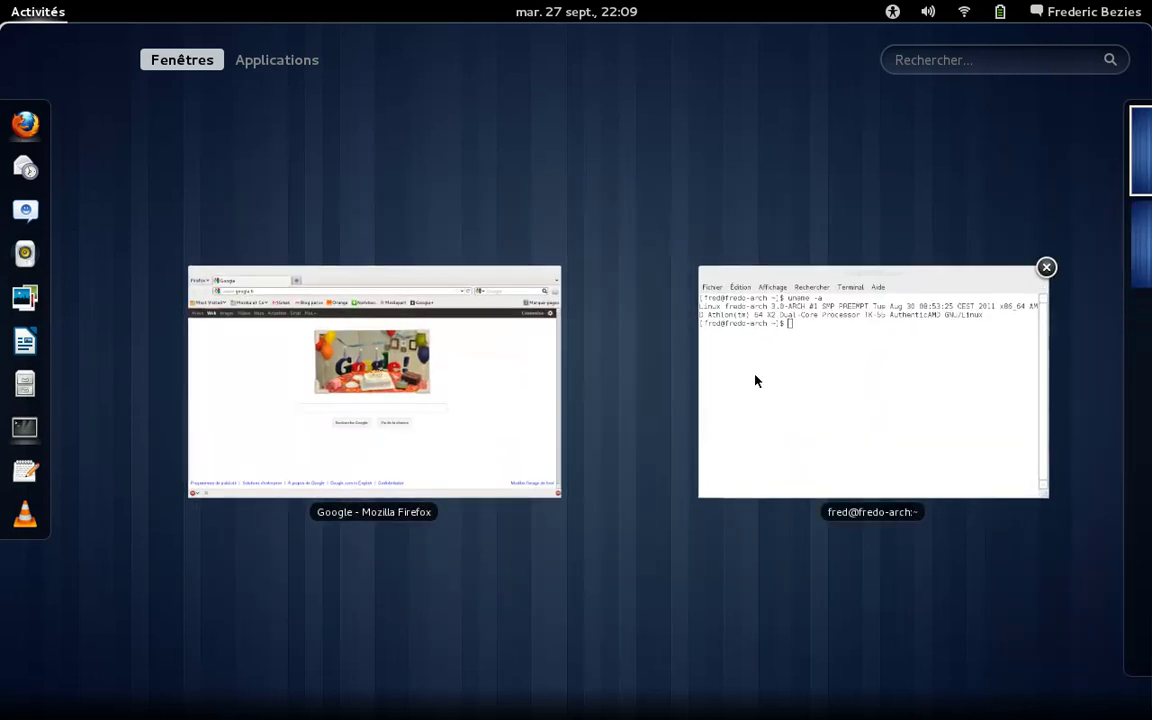
- Switch from the terminal to Firefox, and close both windows from the activities overview
{"action": "left_click", "coordinate": [756, 380]}
{"action": "key", "text": "alt+Tab"}
{"action": "left_click", "coordinate": [38, 11]}
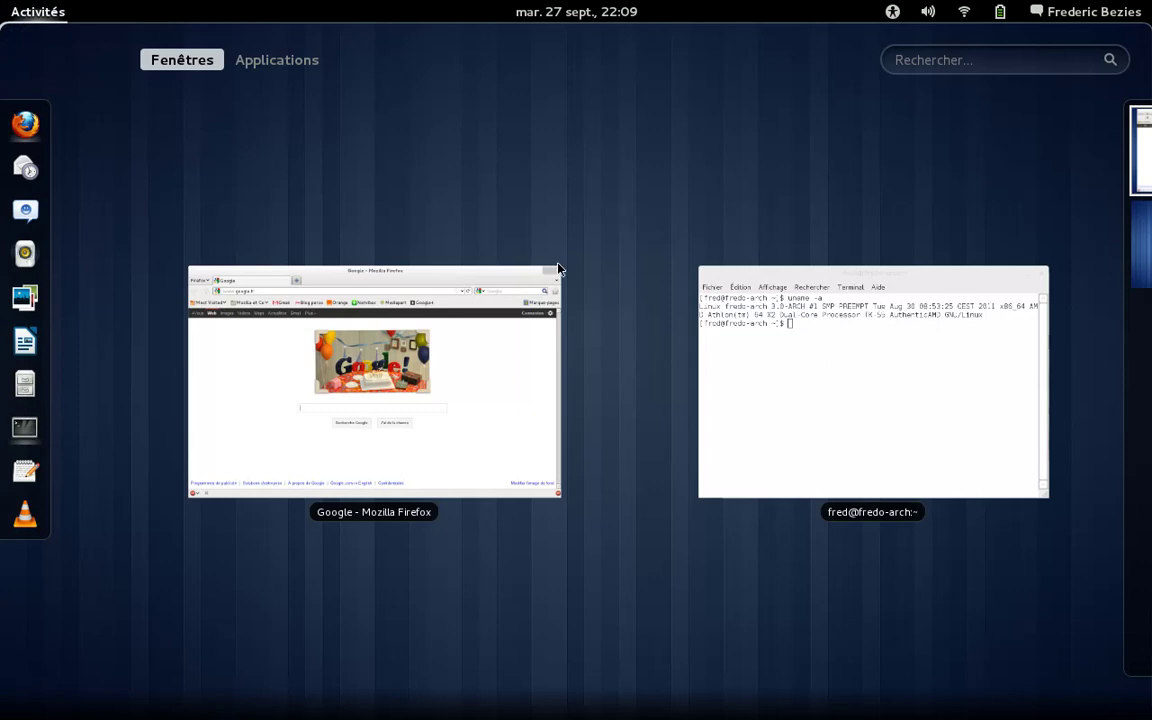
{"action": "left_click", "coordinate": [558, 266]}
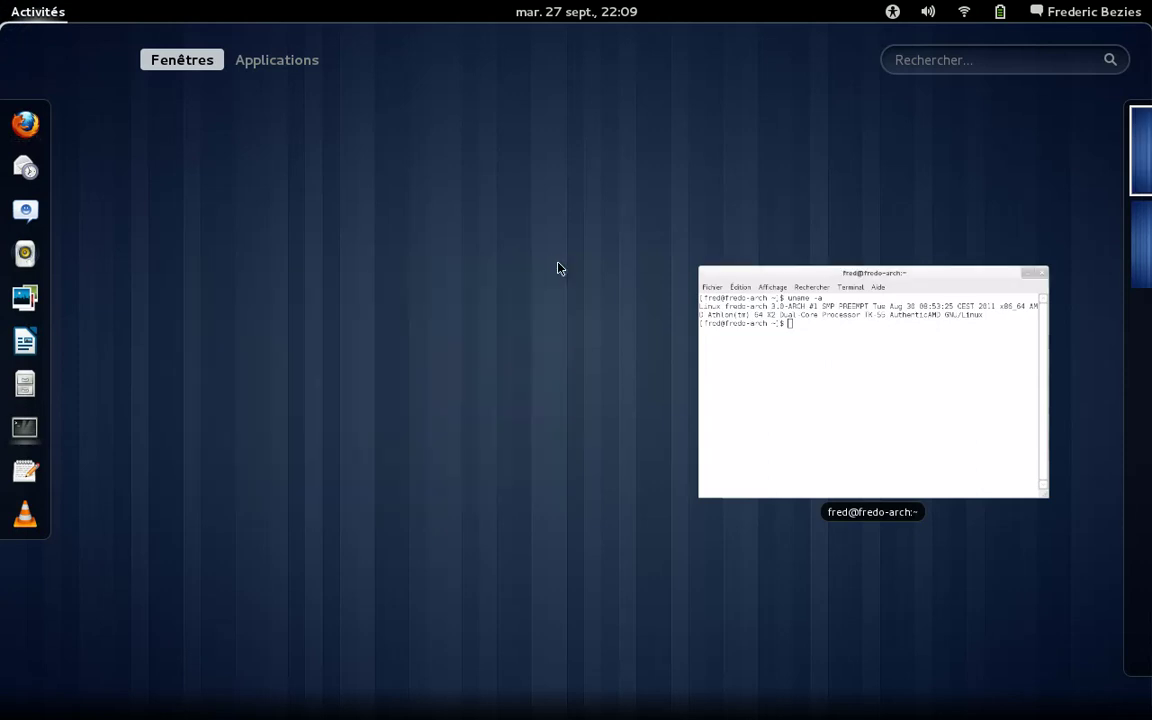
{"action": "mouse_move", "coordinate": [957, 267]}
{"action": "left_click", "coordinate": [1046, 268]}
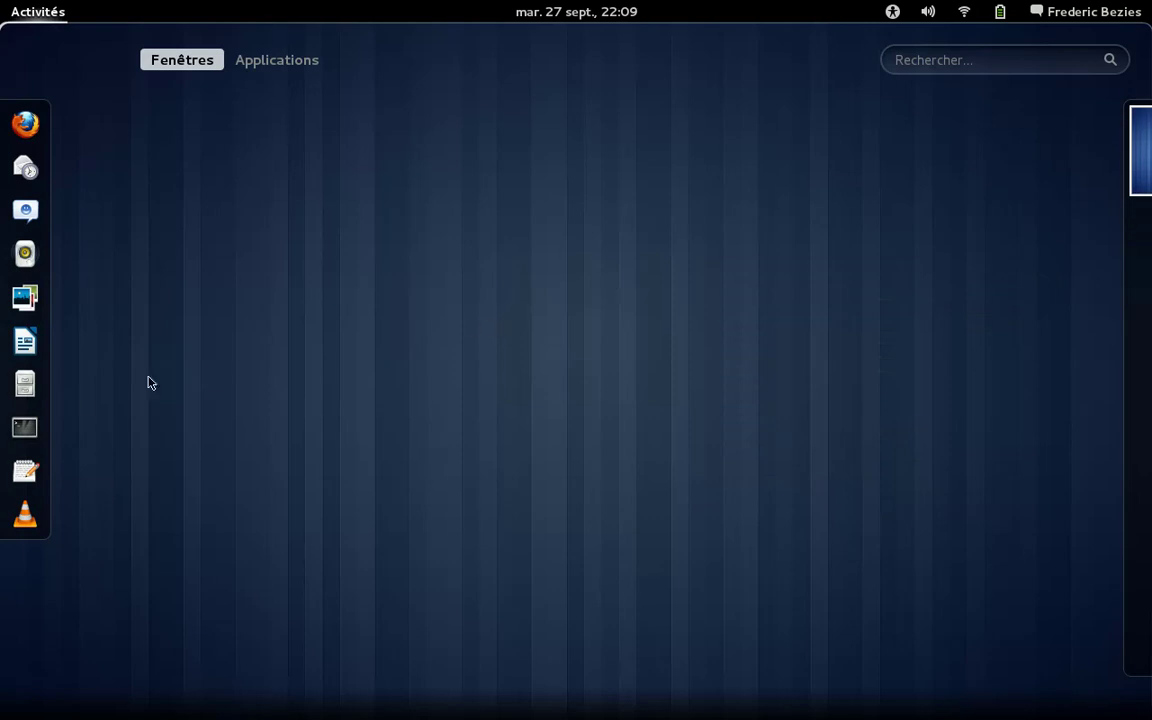
- Launch gedit and write "C'est super Gnome 3.2 !!!! Et surtout, ça fonctionne... Je reviens, je vais chercher une clé usb !"
{"action": "left_click", "coordinate": [25, 475]}
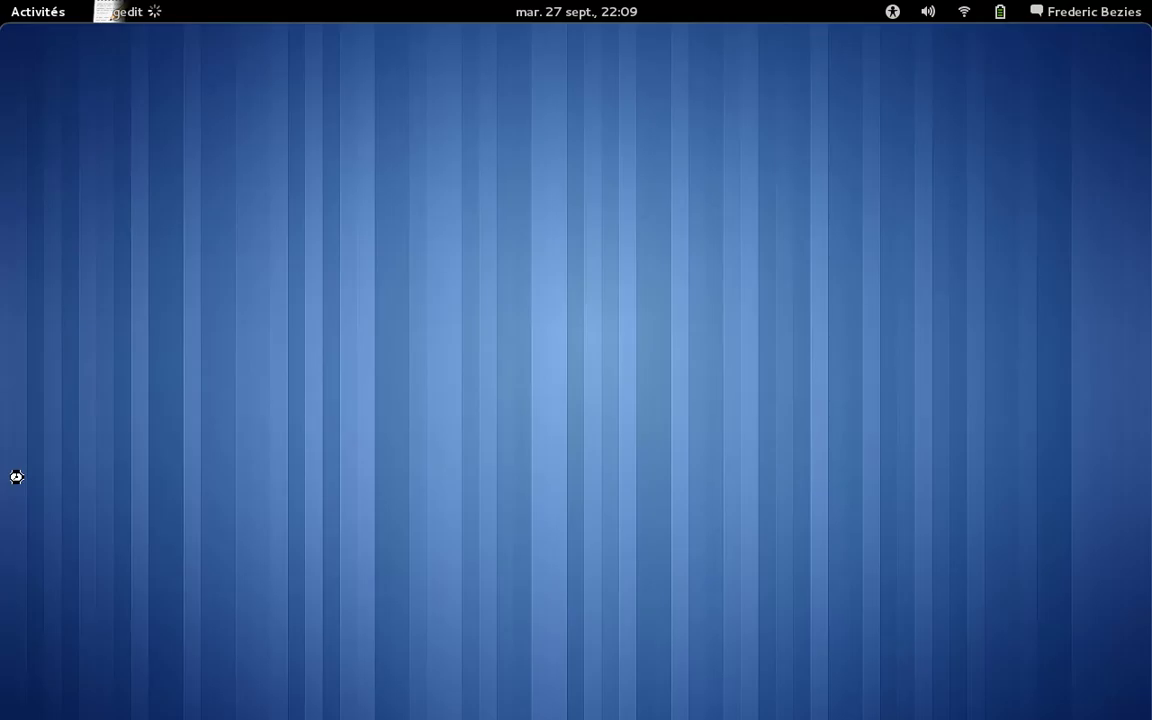
{"action": "type", "text": "C'est suer"}
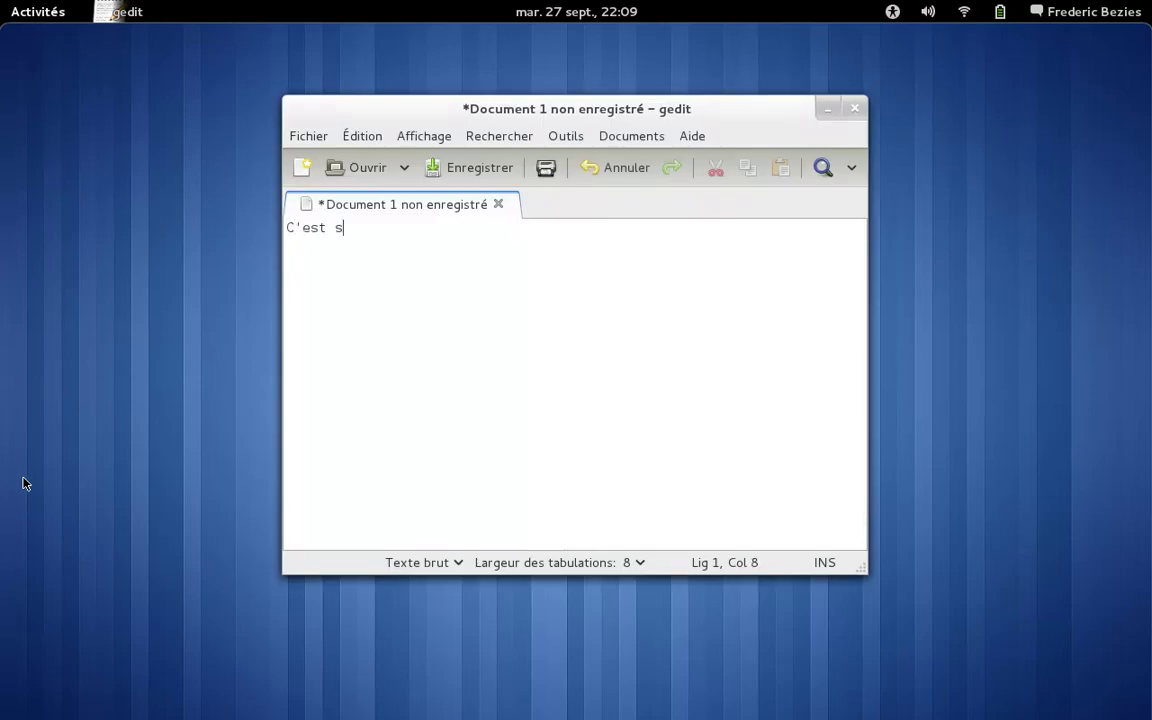
{"action": "key", "text": "BackSpace"}
{"action": "key", "text": "BackSpace"}
{"action": "key", "text": "BackSpace"}
{"action": "type", "text": "per Gnome "}
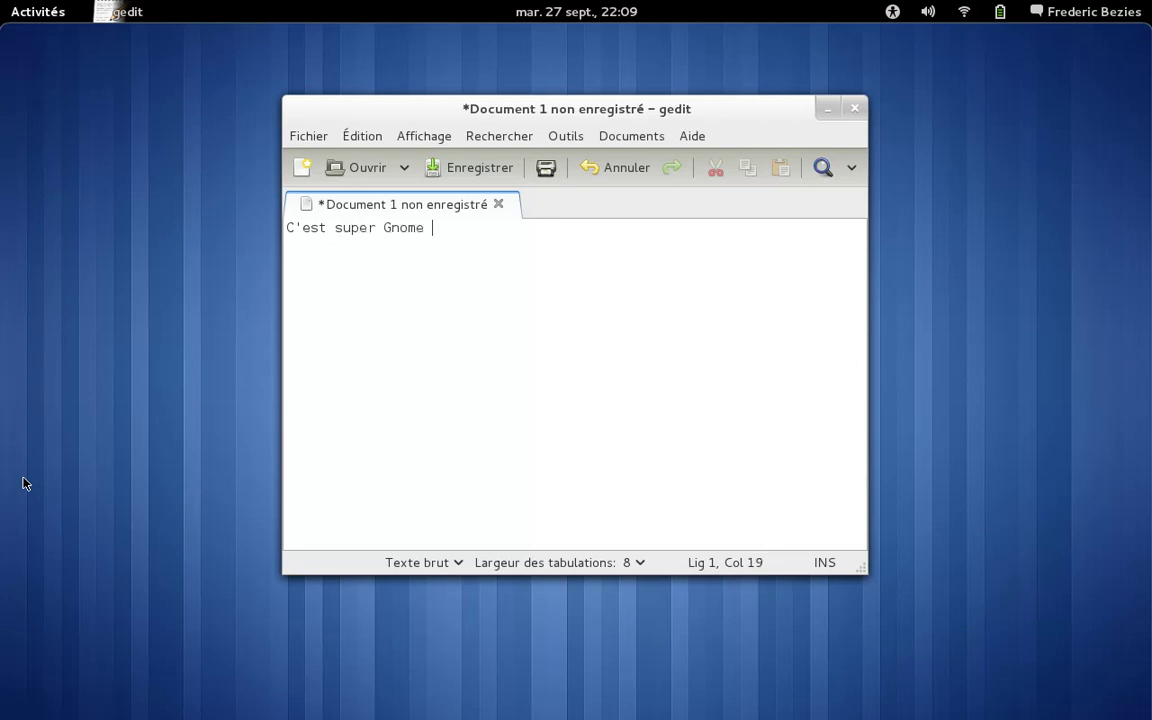
{"action": "type", "text": "3.2 !!!! Et surtout, ça foncti"}
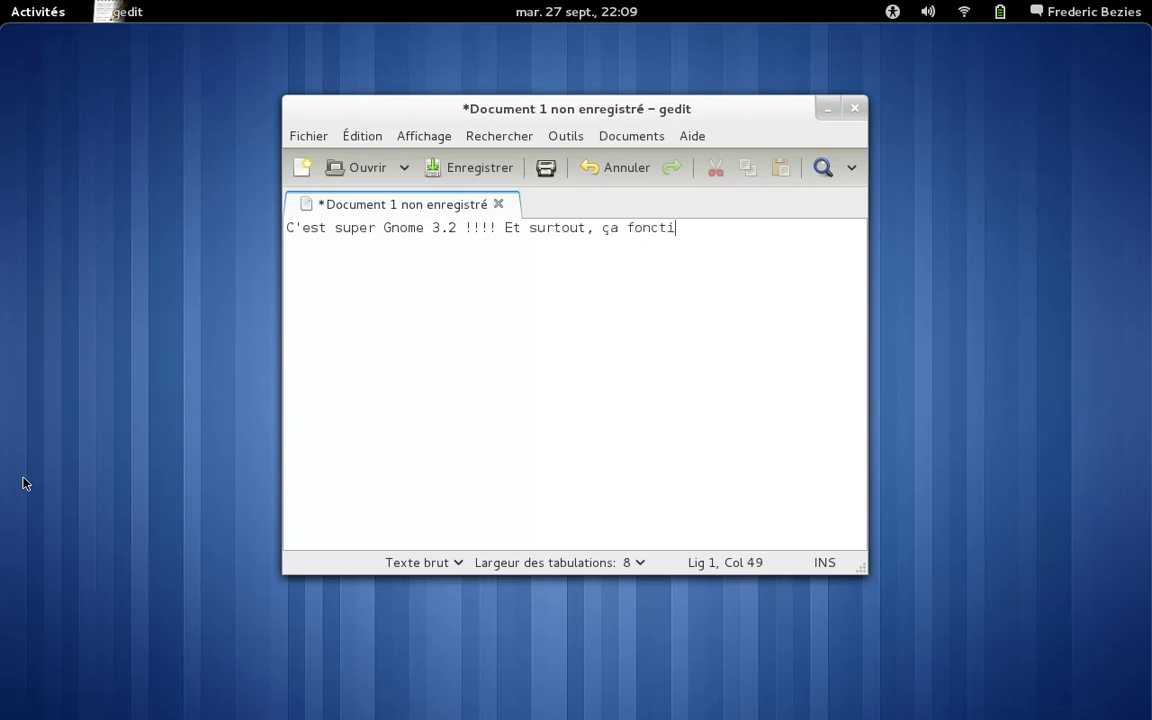
{"action": "type", "text": "onne... Je reviens, je vais chercher une clée u"}
{"action": "key", "text": "BackSpace"}
{"action": "key", "text": "BackSpace"}
{"action": "key", "text": "BackSpace"}
{"action": "type", "text": "usb !"}
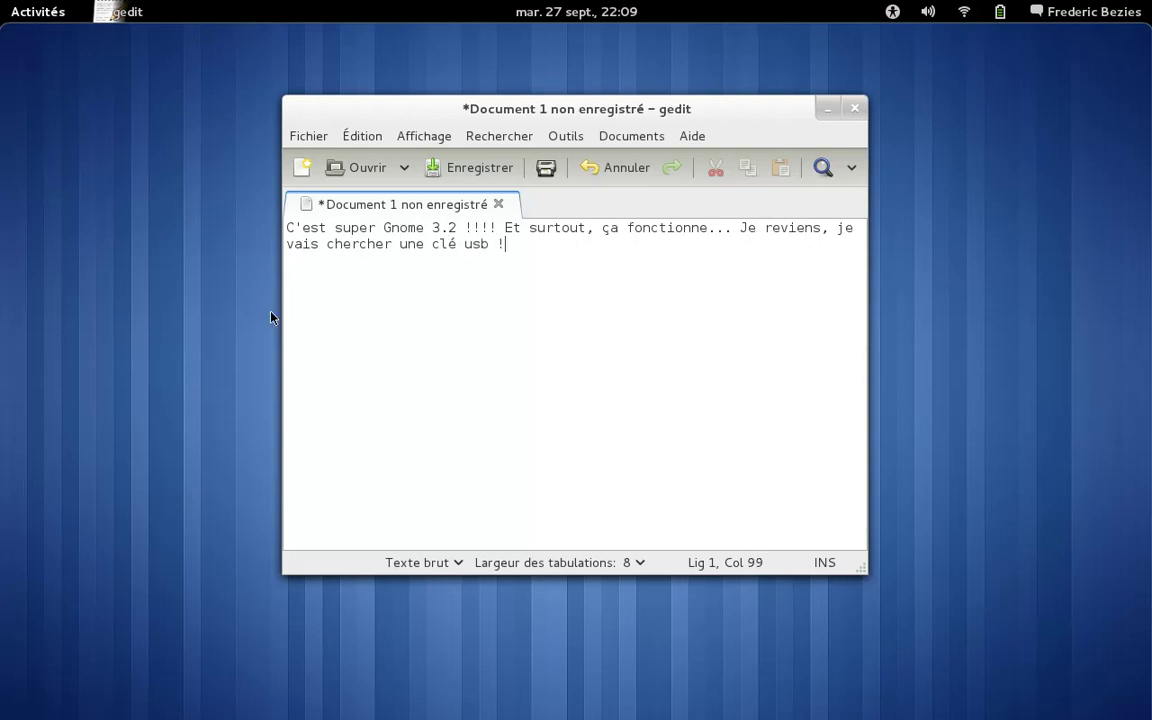
- View the gedit version information and dismiss it
{"action": "left_click", "coordinate": [702, 138]}
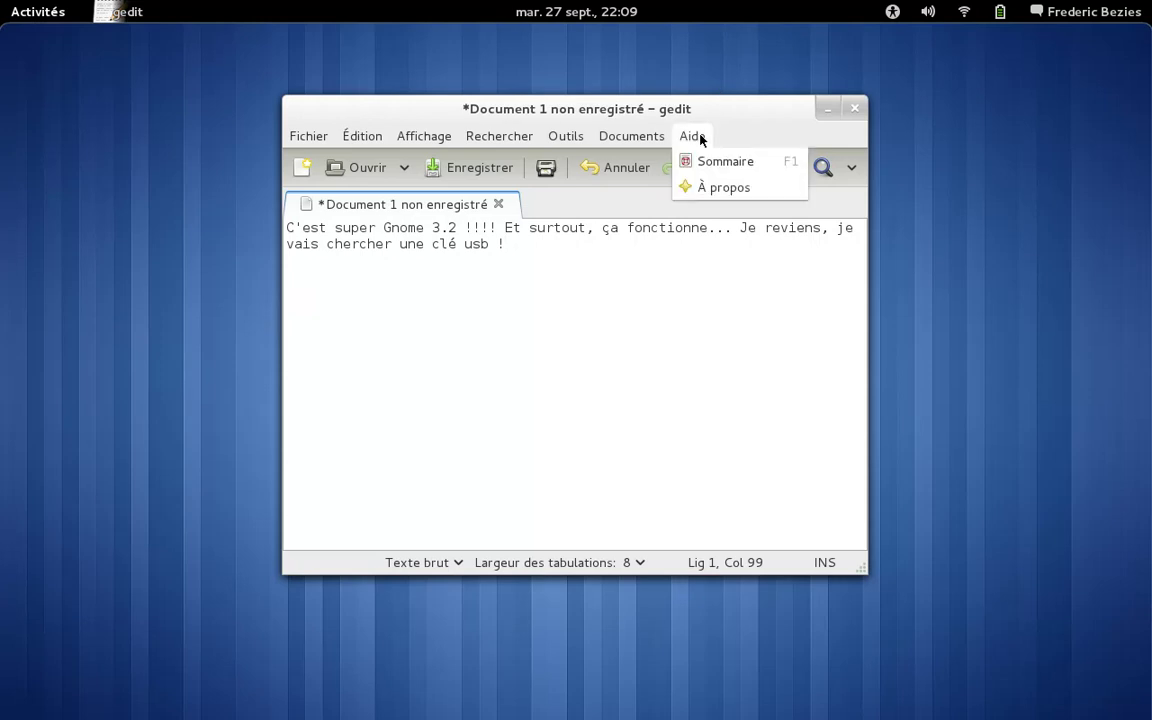
{"action": "left_click", "coordinate": [728, 187]}
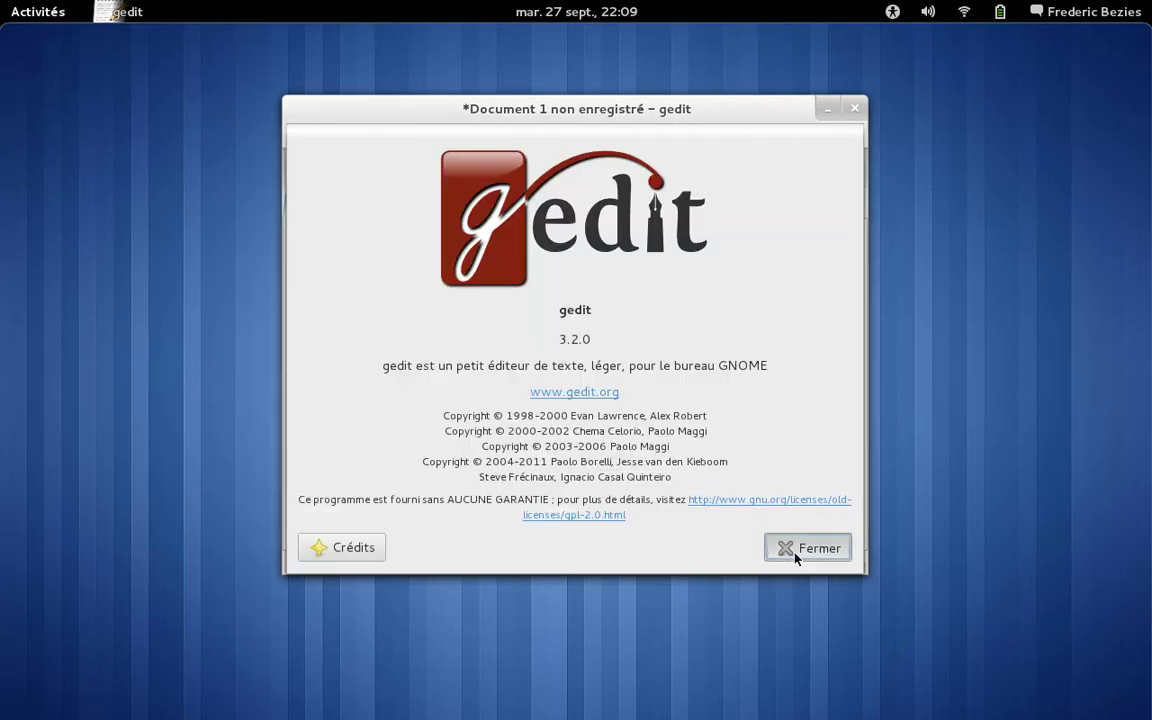
{"action": "left_click", "coordinate": [795, 550]}
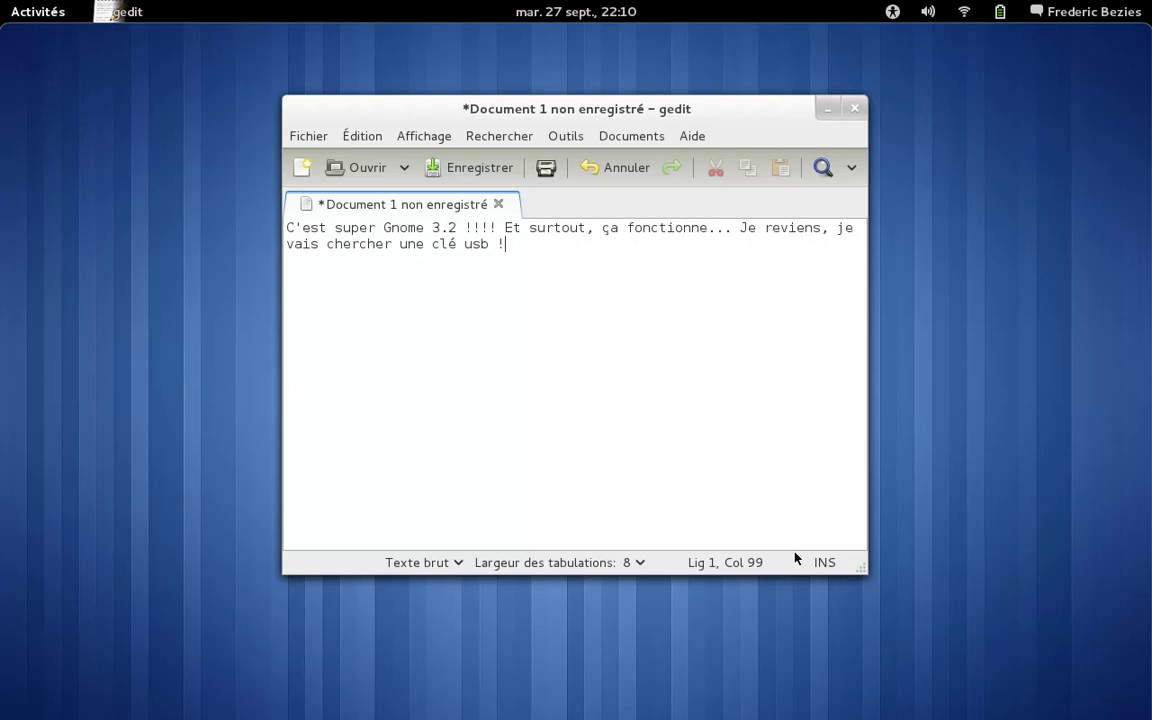
- Add the line "Pas été trop long ?" below the first paragraph, separated by a blank line
{"action": "key", "text": "Return"}
{"action": "key", "text": "Return"}
{"action": "type", "text": "Pa"}
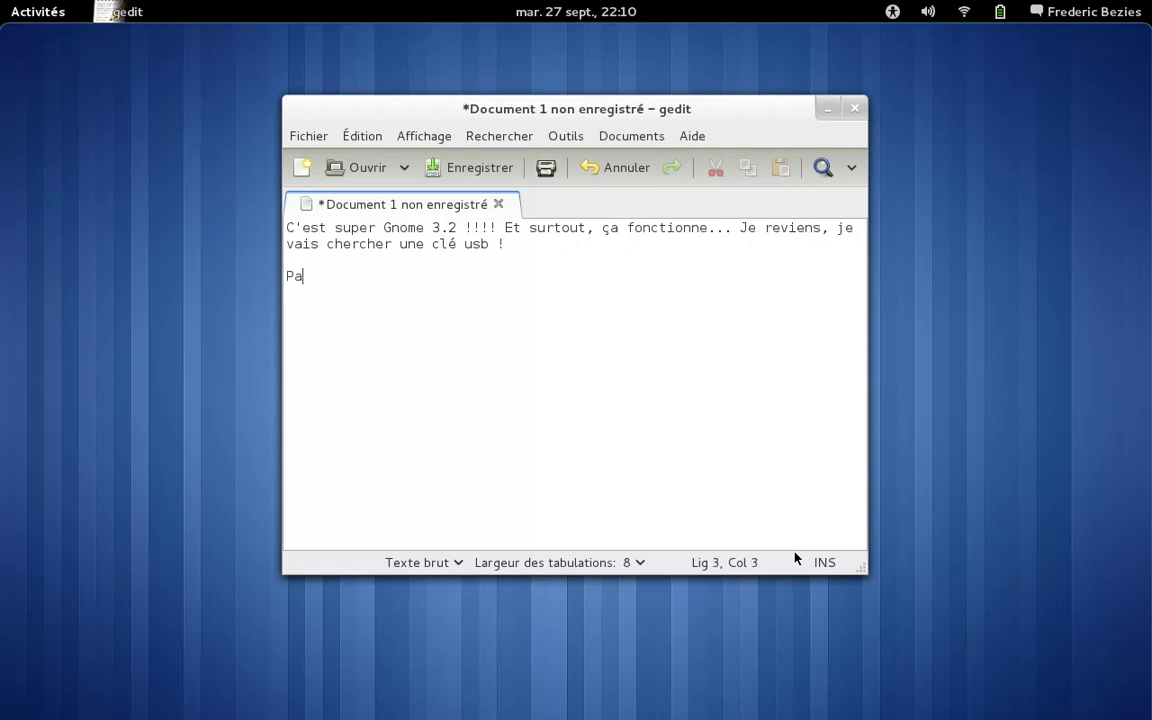
{"action": "type", "text": "s été trop long ?"}
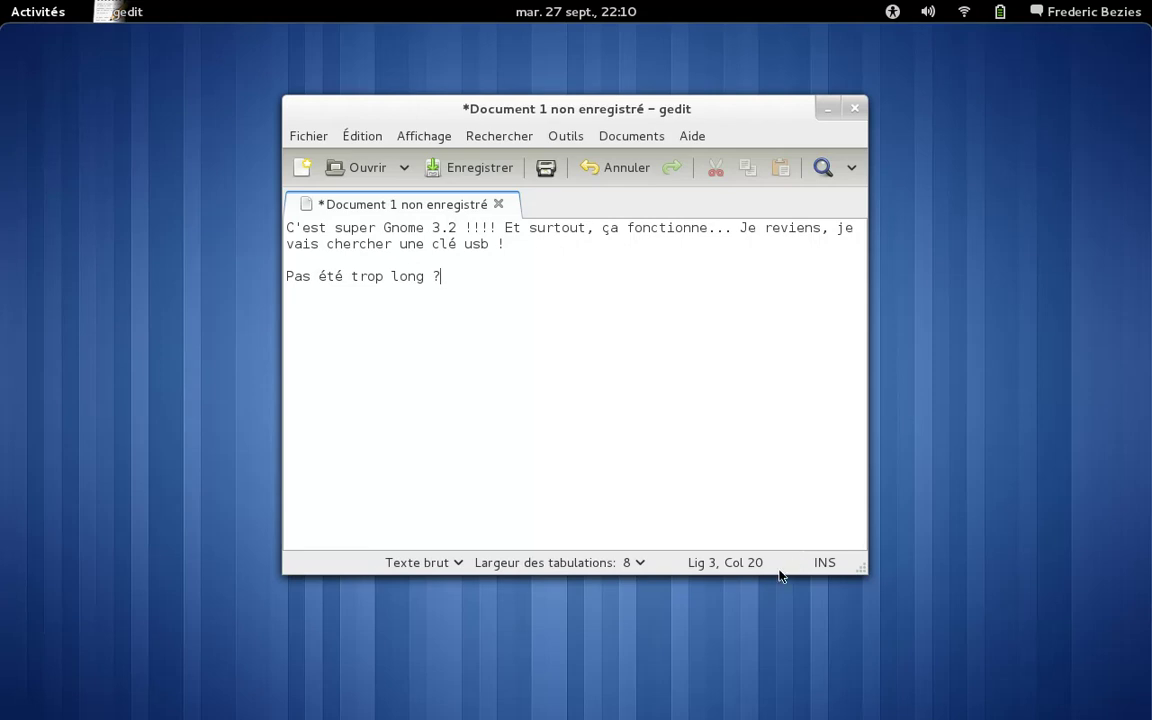
- Open the connected 320 GB drive in the file manager and check the battery status
{"action": "left_click", "coordinate": [660, 662]}
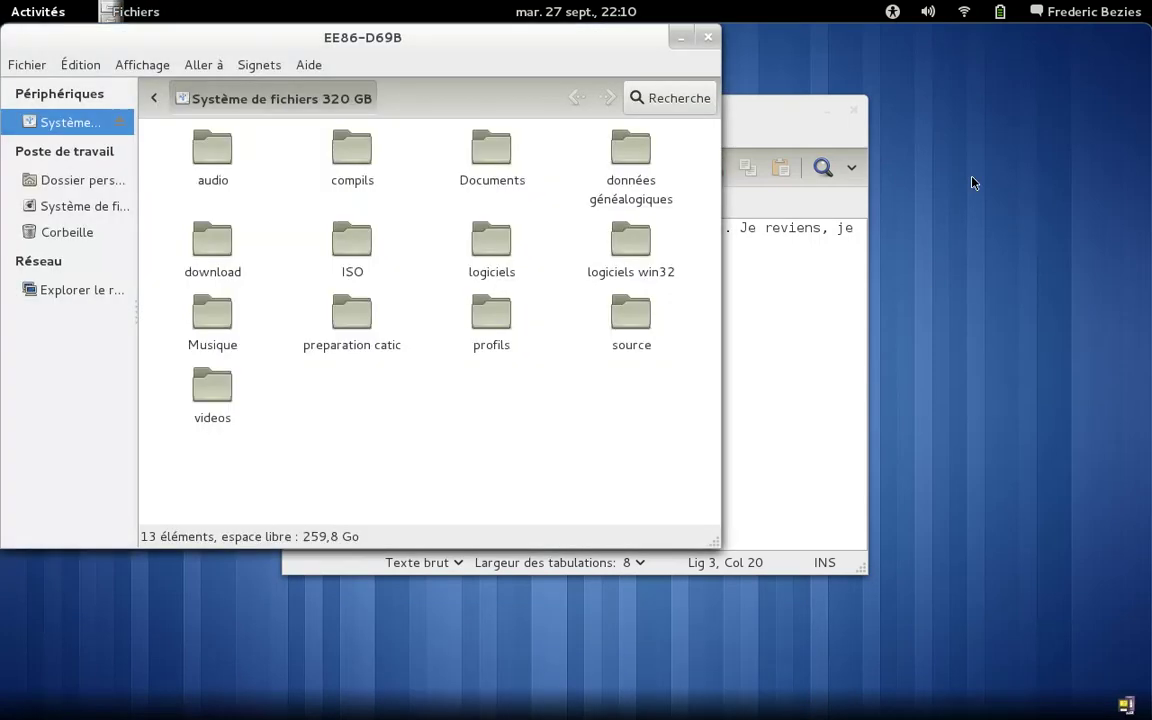
{"action": "left_click", "coordinate": [1000, 13]}
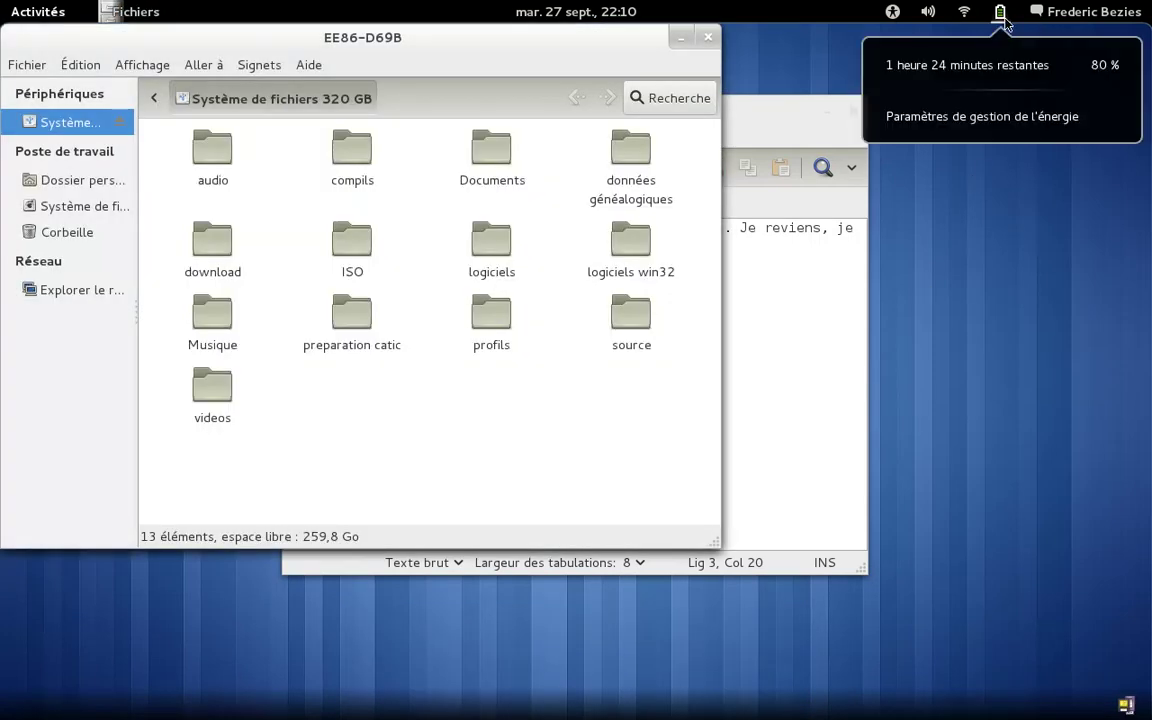
{"action": "left_click", "coordinate": [1001, 14]}
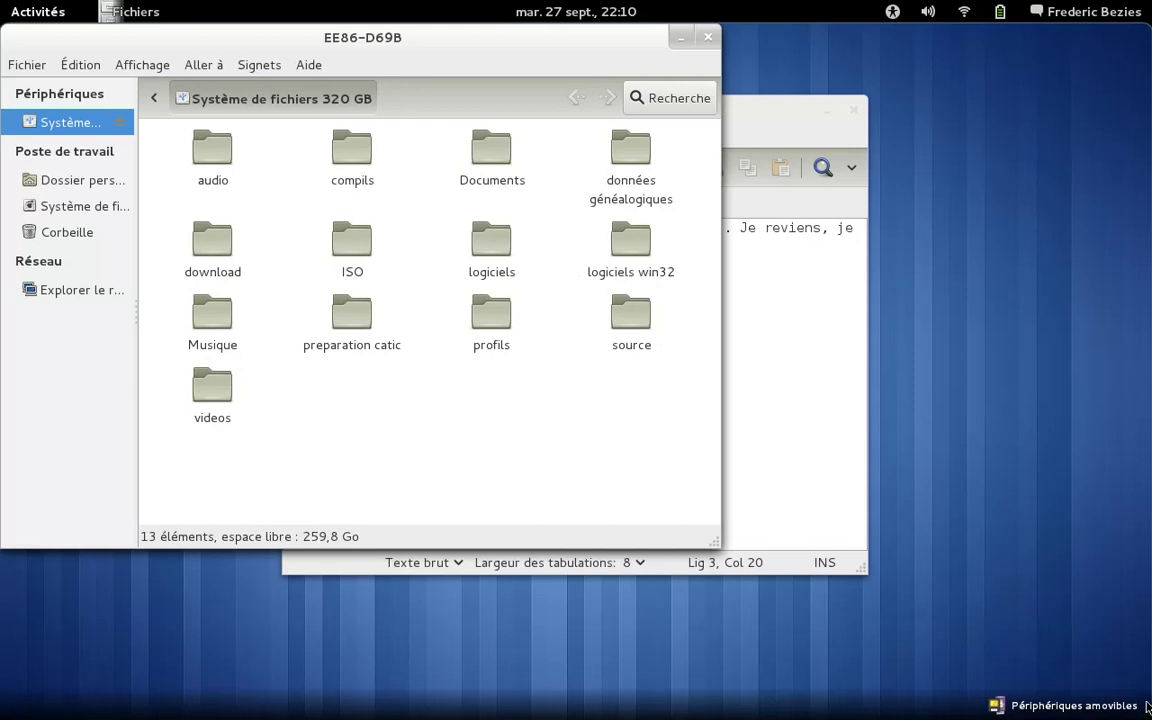
- View the removable devices (Périphériques amovibles) notification and close the file manager window
{"action": "left_click", "coordinate": [1084, 708]}
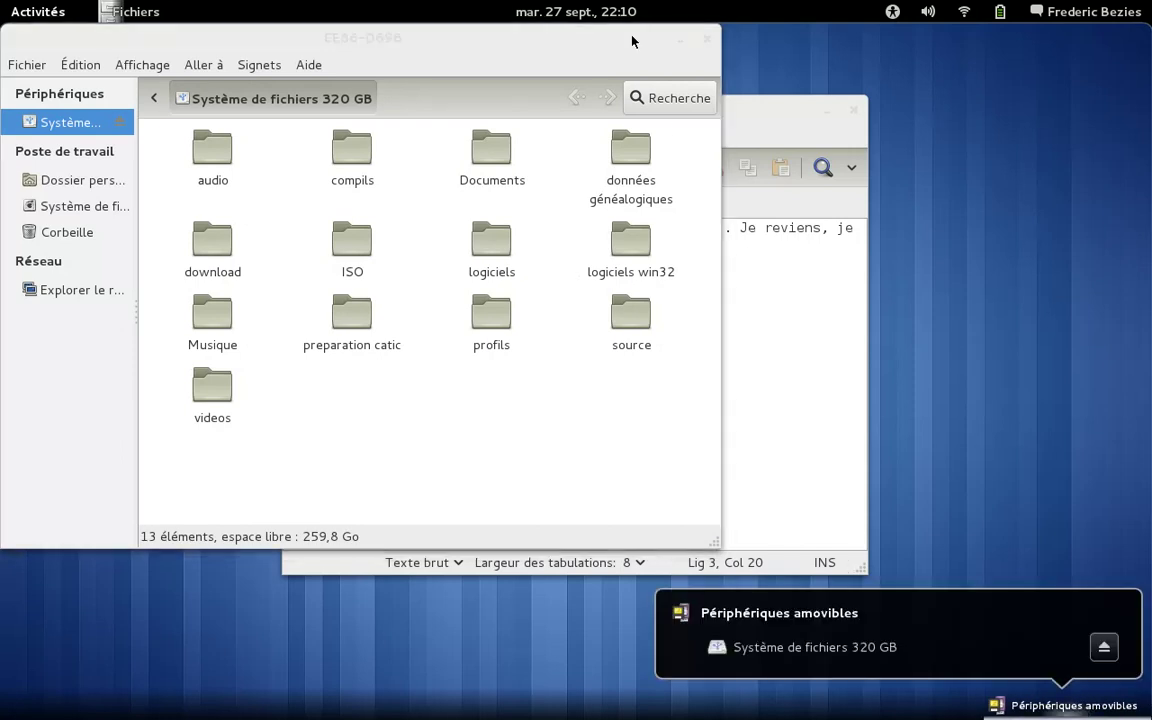
{"action": "left_click", "coordinate": [708, 37]}
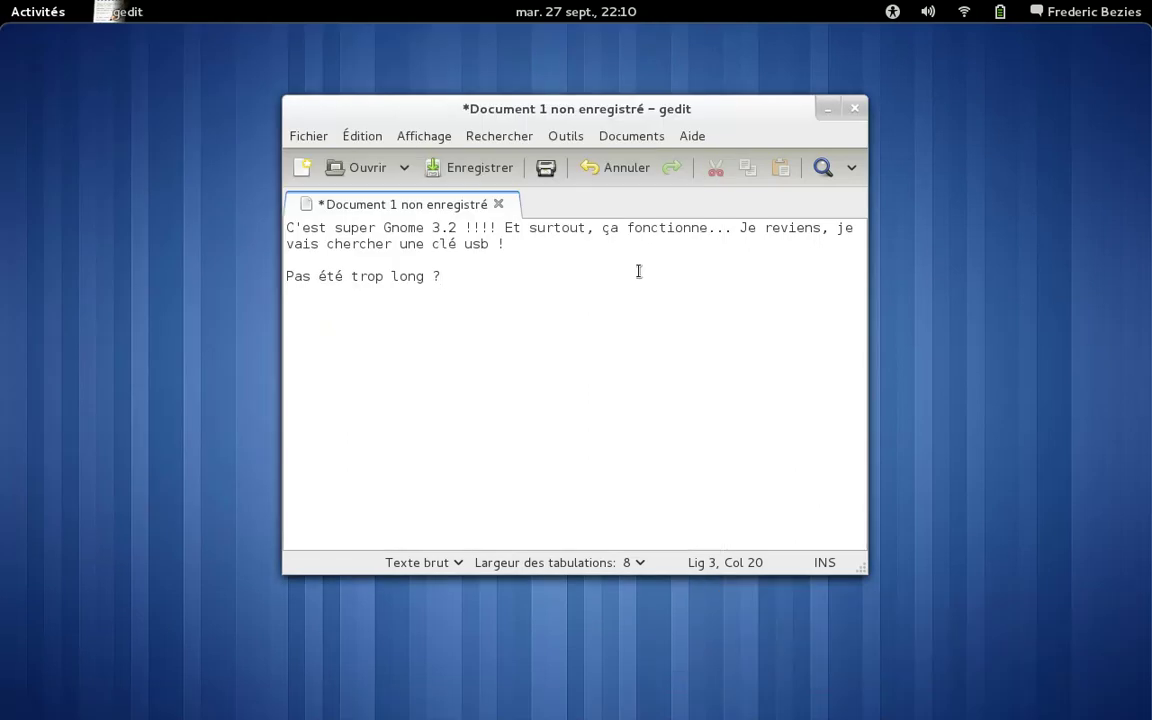
- Continue the last line of the gedit document with "Allez, pour finir ce tour rapide"
{"action": "type", "text": "Allez, pour finir ce trou"}
{"action": "key", "text": "BackSpace"}
{"action": "key", "text": "BackSpace"}
{"action": "key", "text": "BackSpace"}
{"action": "type", "text": "iu"}
{"action": "key", "text": "BackSpace"}
{"action": "key", "text": "BackSpace"}
{"action": "type", "text": "our rapide"}
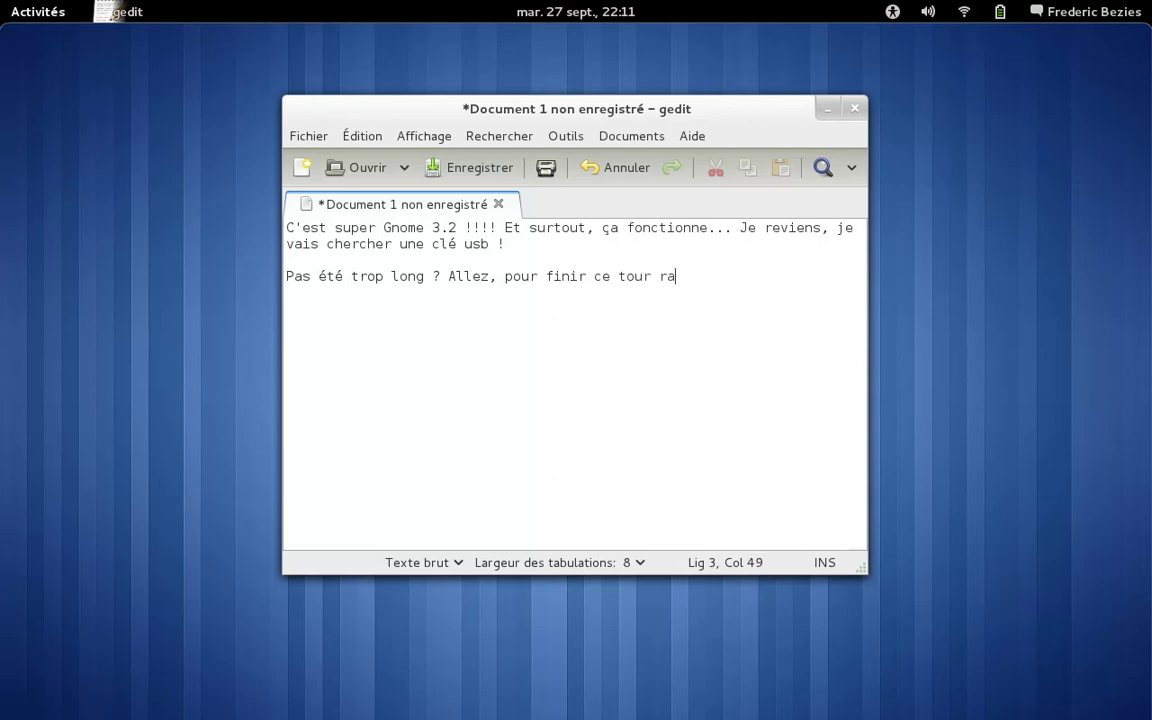